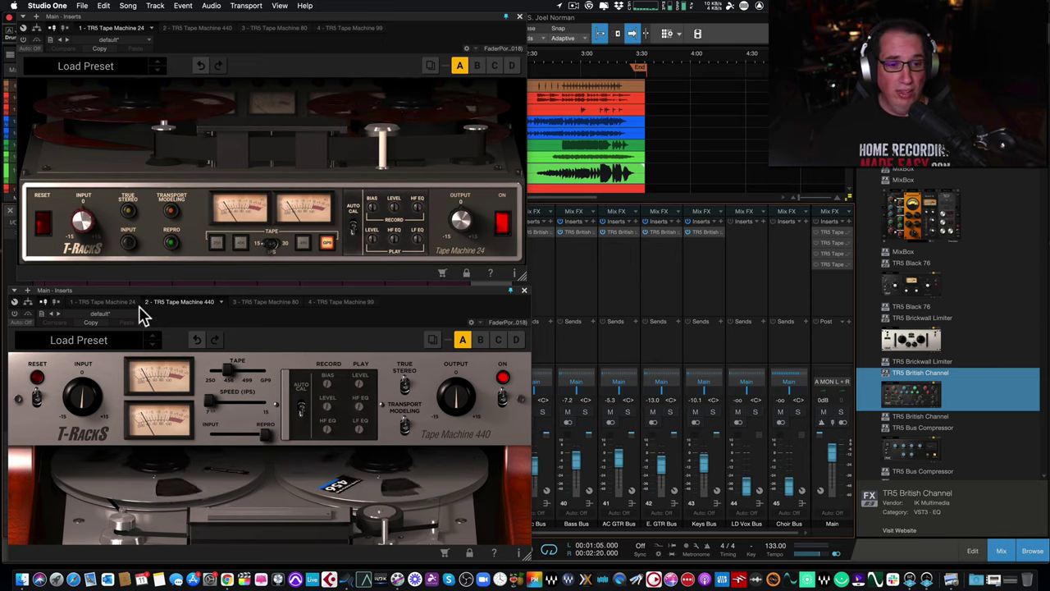
# Step: Close the Tape Machine 440 window, then reposition the Tape Machine 24 window and activate that plug-in on the Main inserts
pyautogui.click(519, 290)
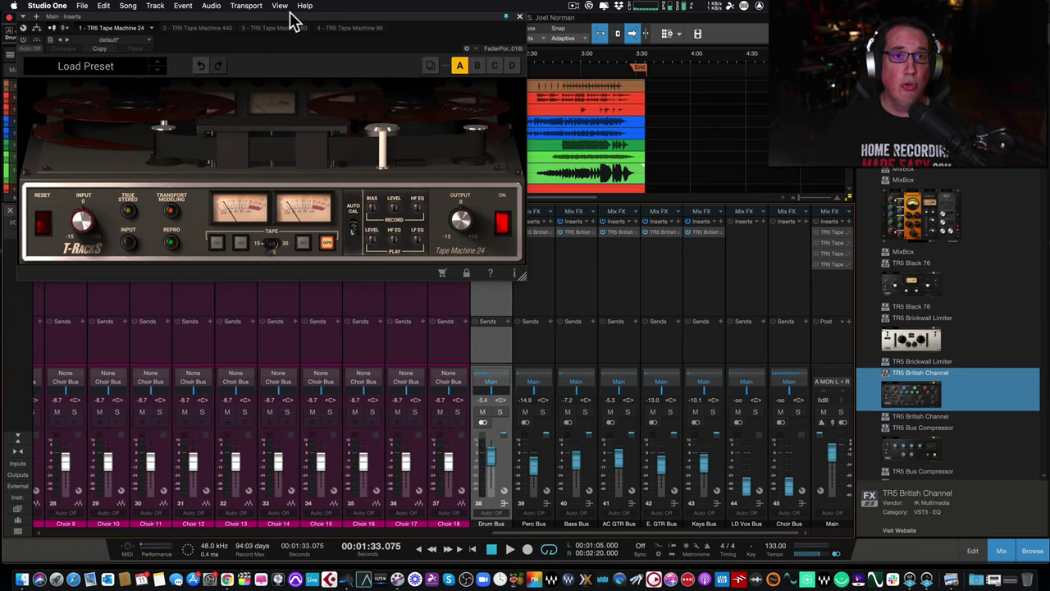
pyautogui.moveTo(293, 24); pyautogui.dragTo(332, 132)
pyautogui.click(62, 149)
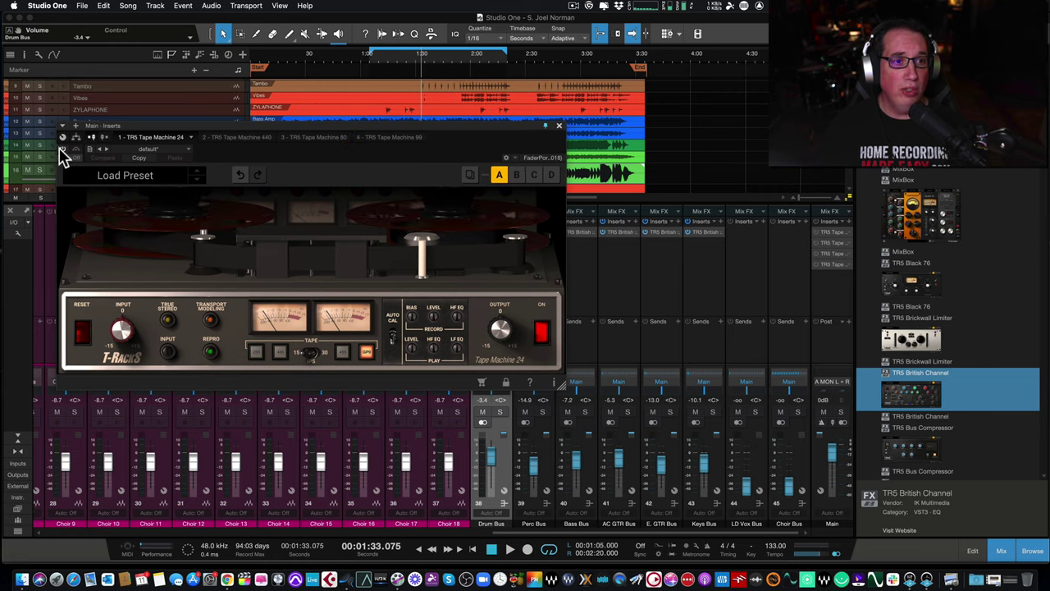
pyautogui.moveTo(216, 134); pyautogui.dragTo(209, 133)
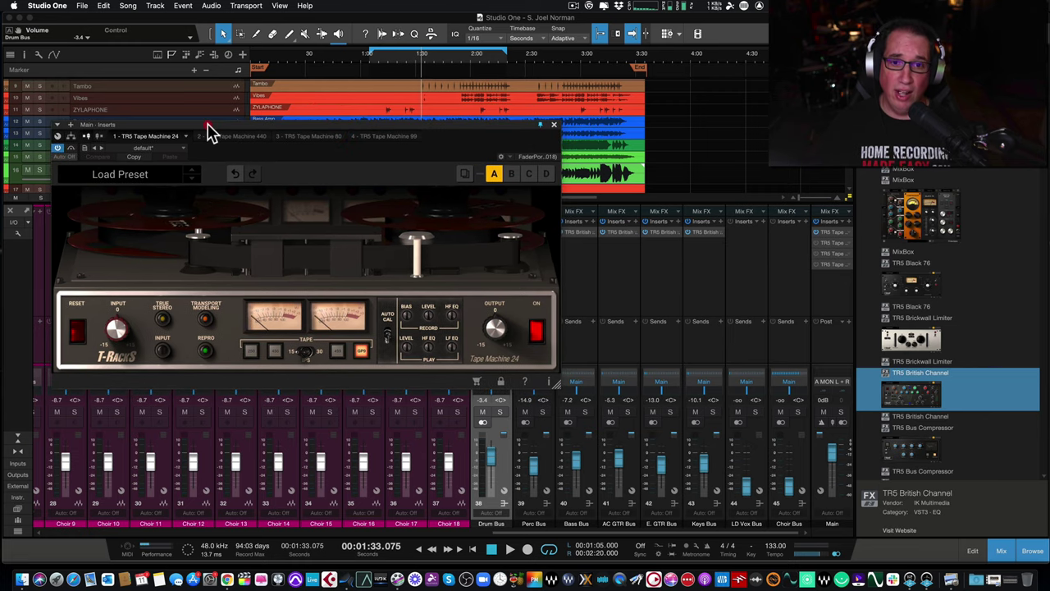
pyautogui.click(242, 124)
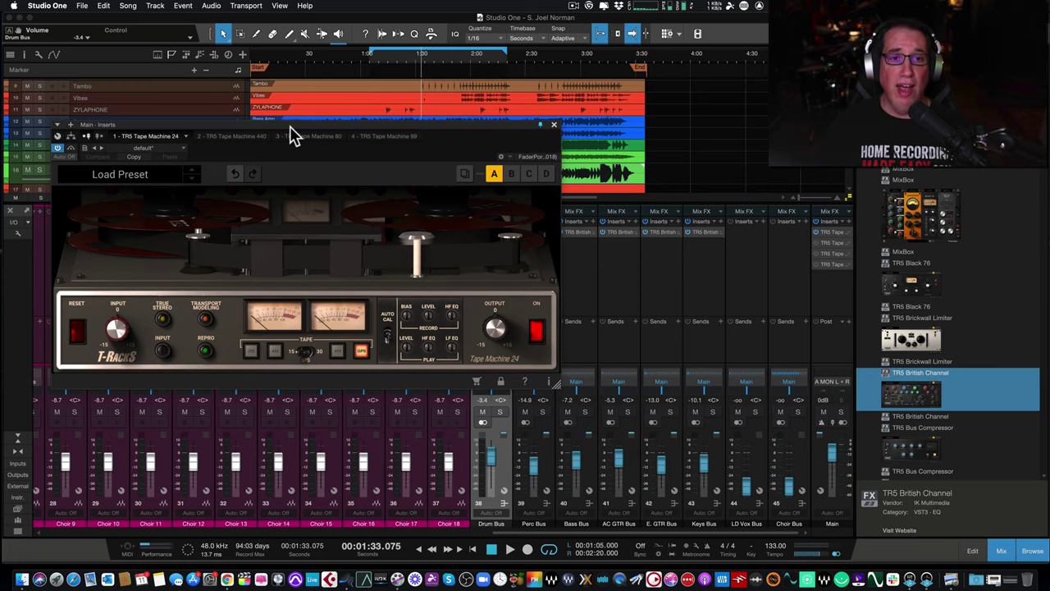
pyautogui.moveTo(292, 135); pyautogui.dragTo(299, 130)
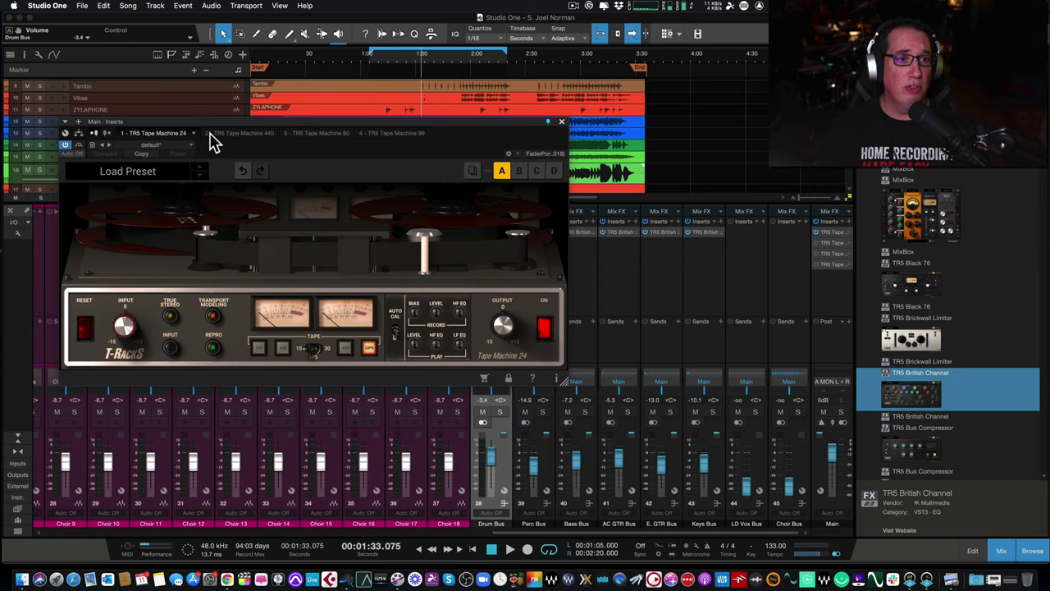
pyautogui.moveTo(247, 121); pyautogui.dragTo(251, 115)
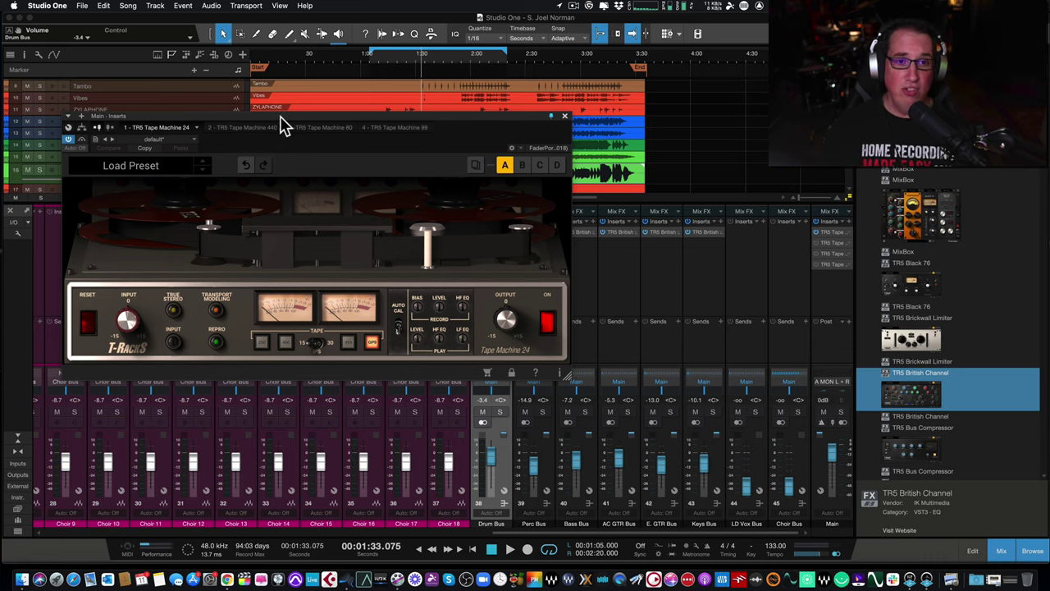
pyautogui.moveTo(281, 120); pyautogui.dragTo(272, 130)
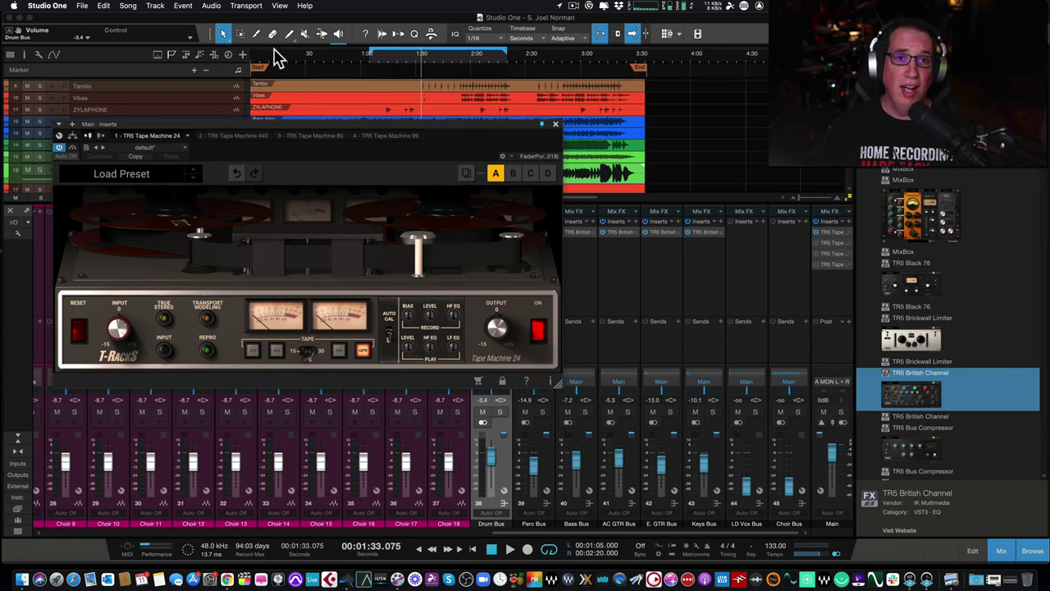
# Step: Check the CPU load in the Performance Monitor and close the monitor
pyautogui.click(279, 7)
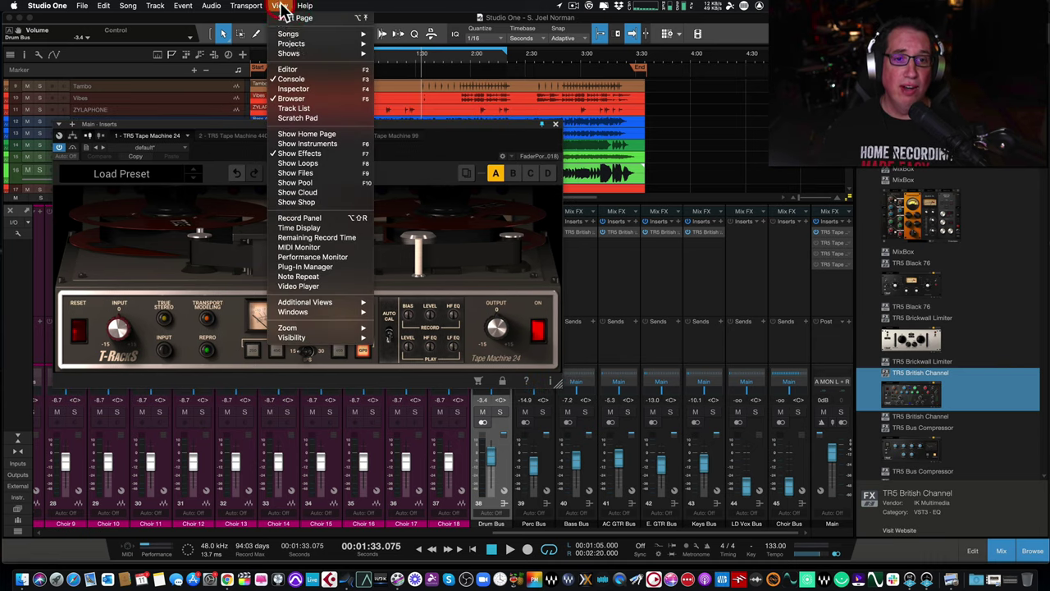
pyautogui.click(312, 256)
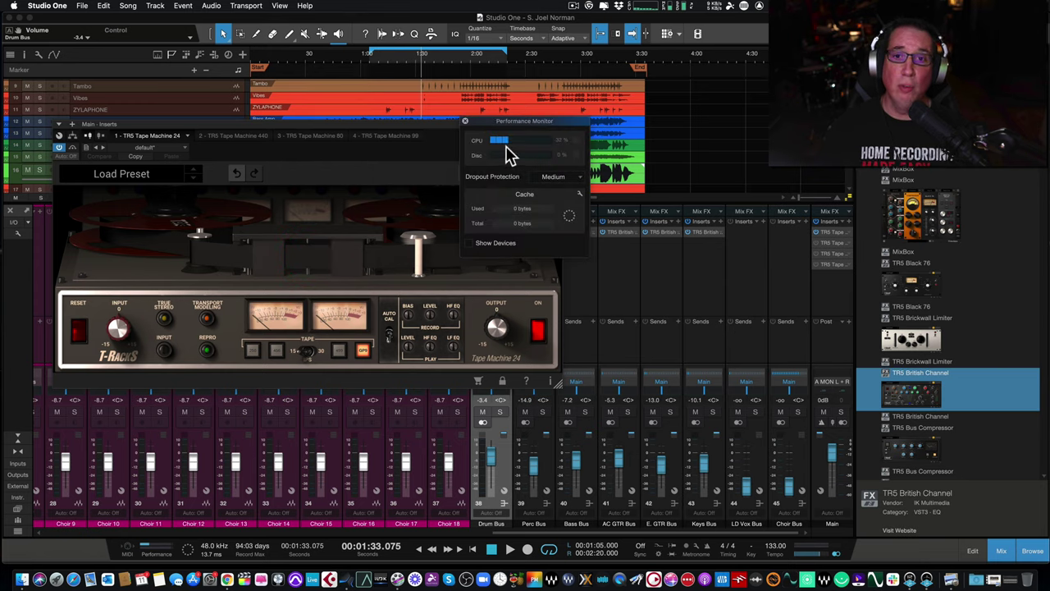
pyautogui.click(466, 122)
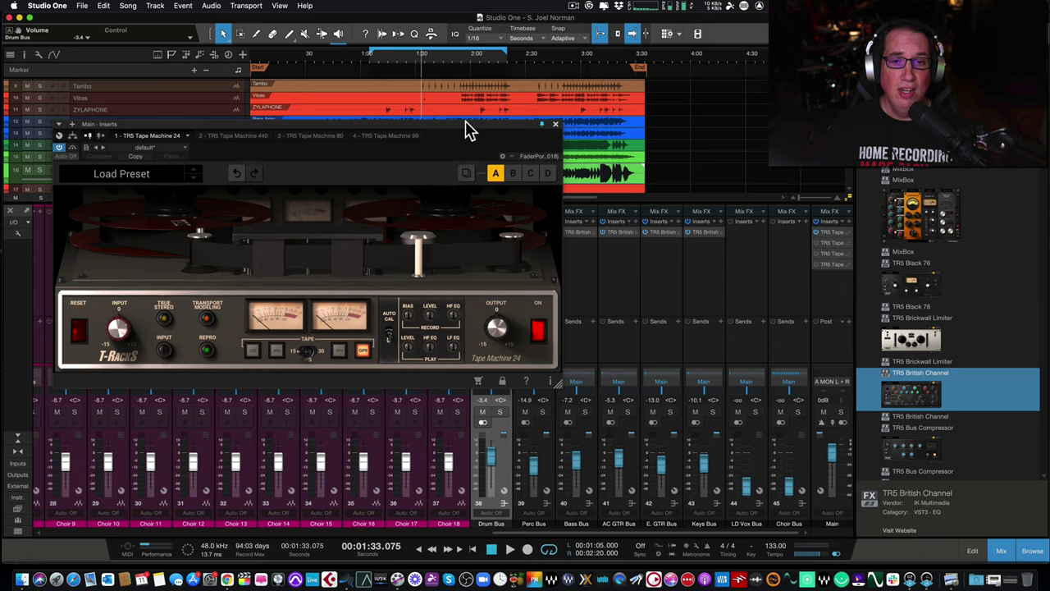
# Step: Reposition the Tape Machine 24 window and reset the plug-in to its default settings
pyautogui.moveTo(402, 123); pyautogui.dragTo(418, 124)
pyautogui.click(402, 130)
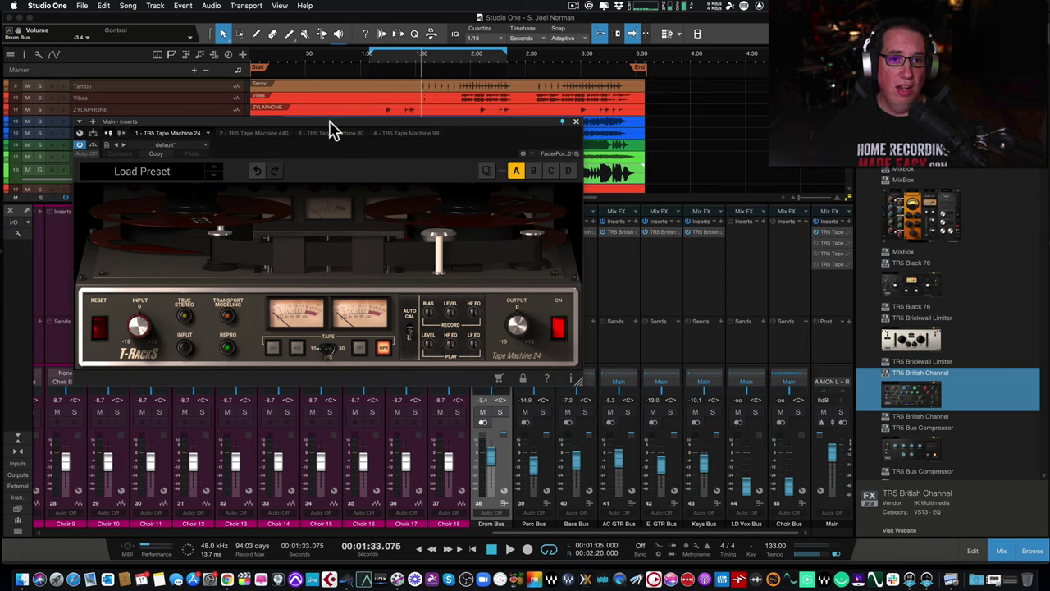
pyautogui.moveTo(329, 122); pyautogui.dragTo(334, 114)
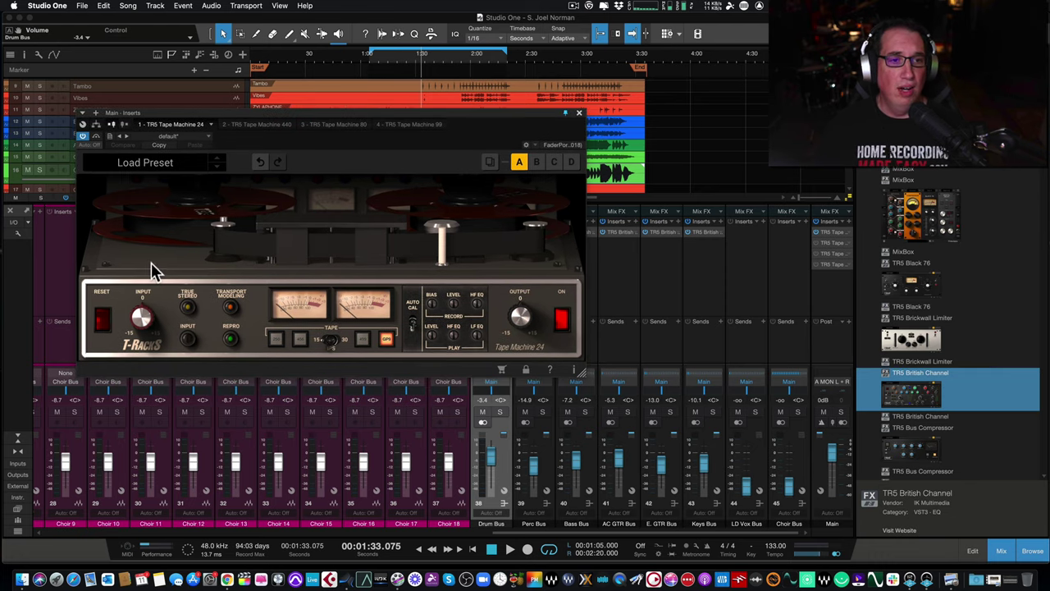
pyautogui.click(105, 323)
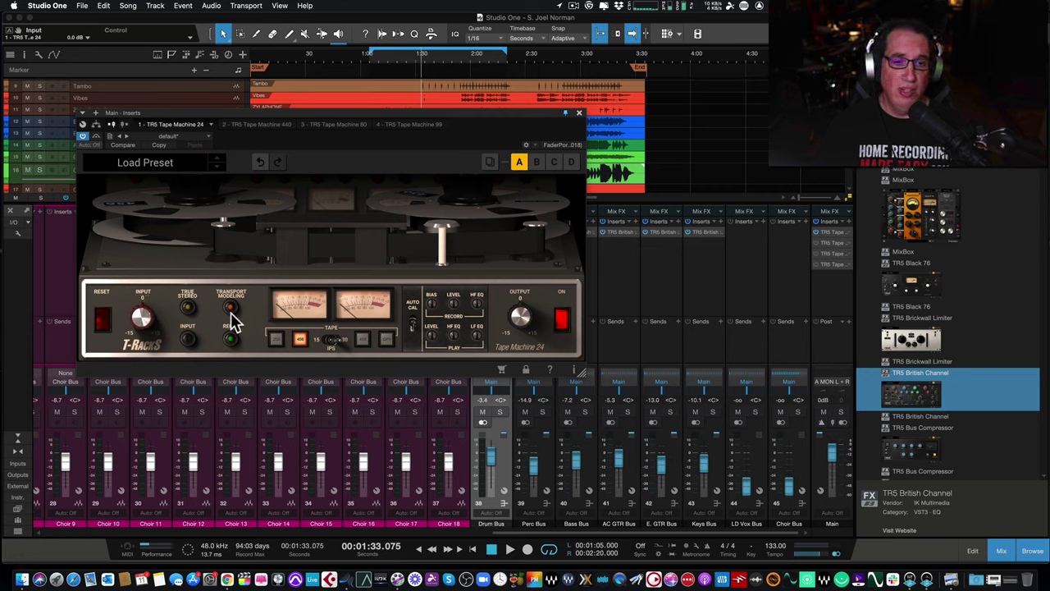
# Step: Toggle True Stereo on Tape Machine 24 off and back on
pyautogui.click(188, 313)
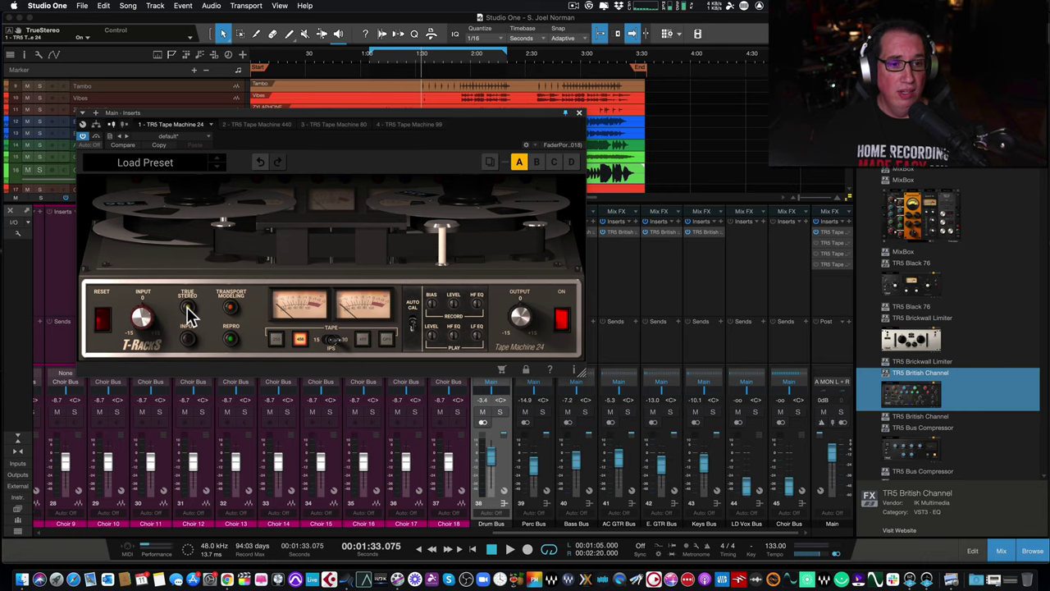
pyautogui.click(188, 312)
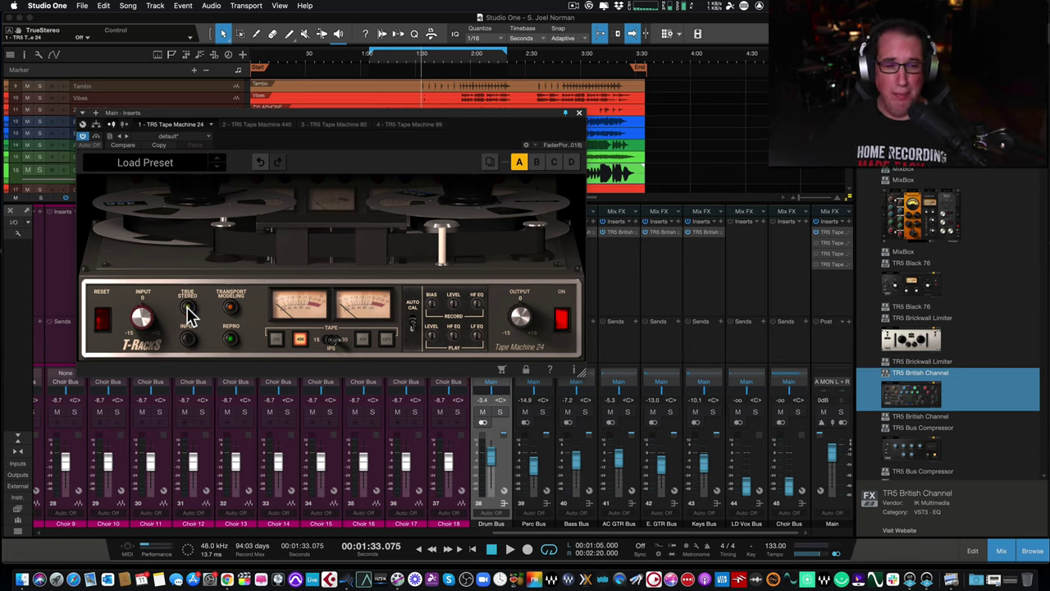
pyautogui.click(188, 311)
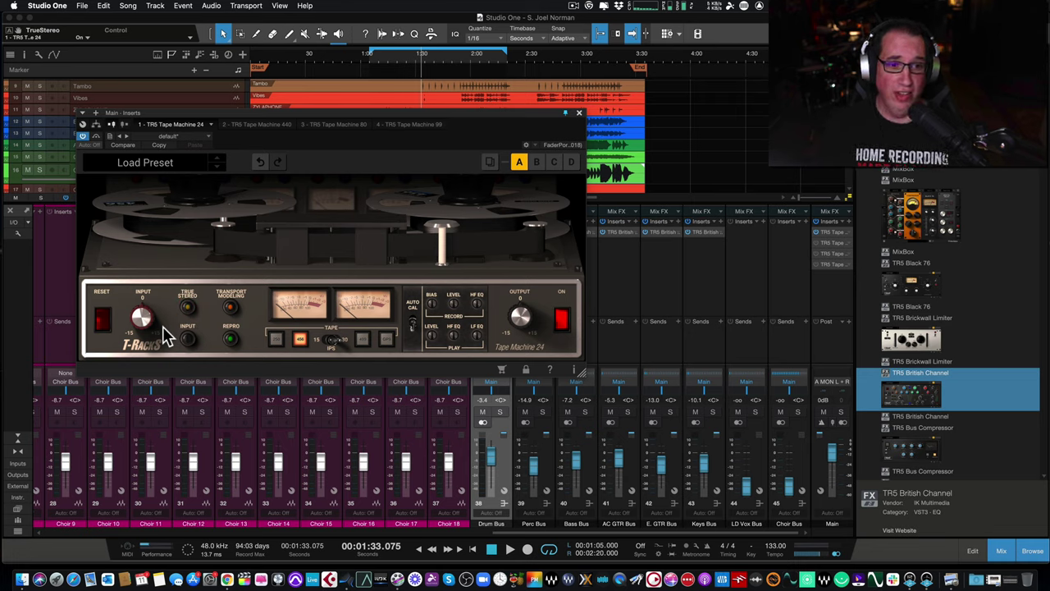
# Step: Toggle Transport Modeling on Tape Machine 24 off and back on twice
pyautogui.click(232, 315)
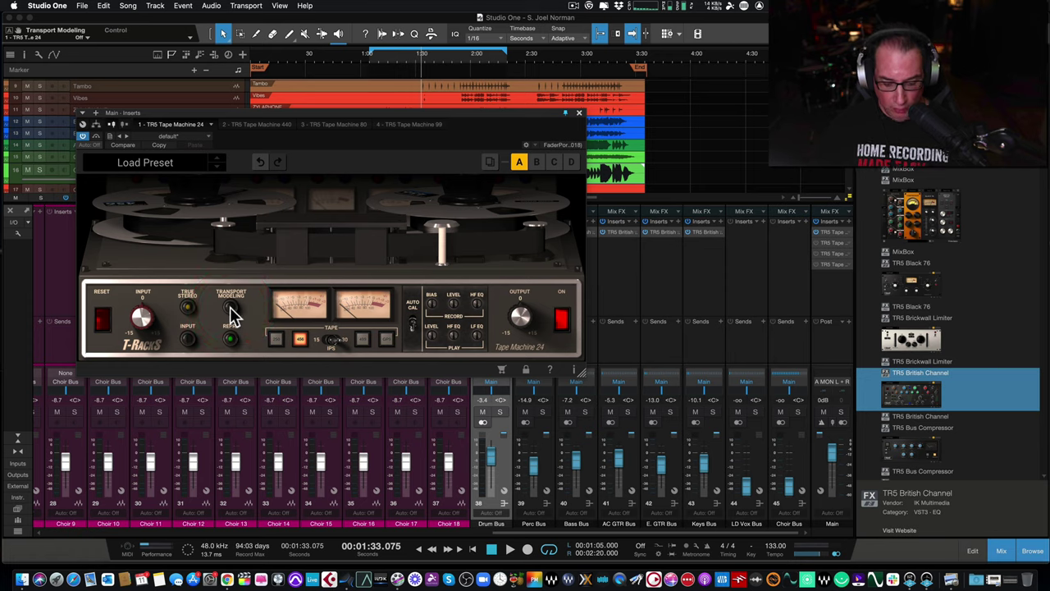
pyautogui.click(232, 314)
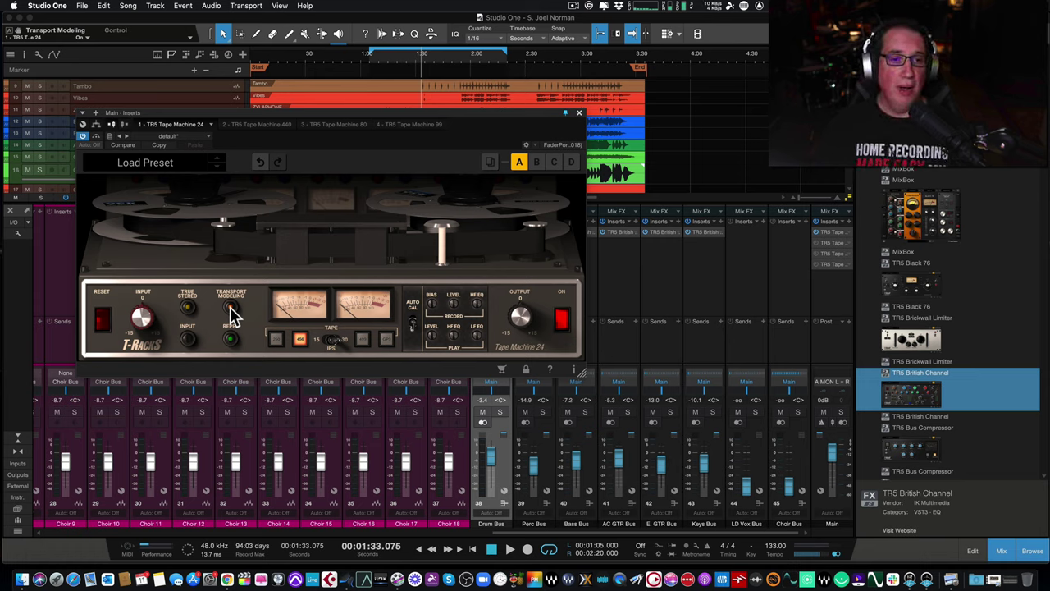
pyautogui.click(232, 311)
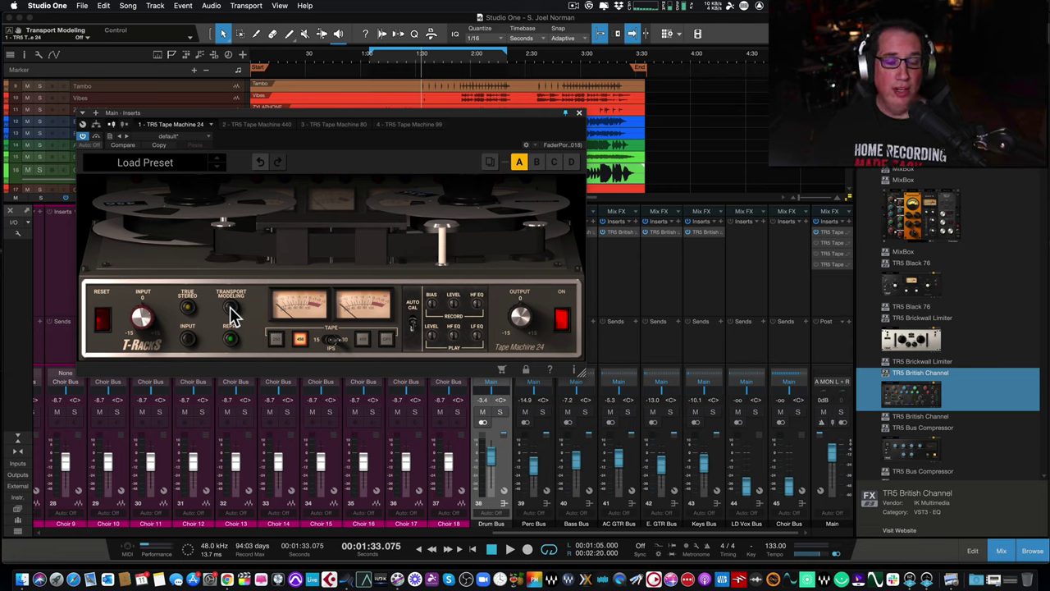
pyautogui.click(232, 310)
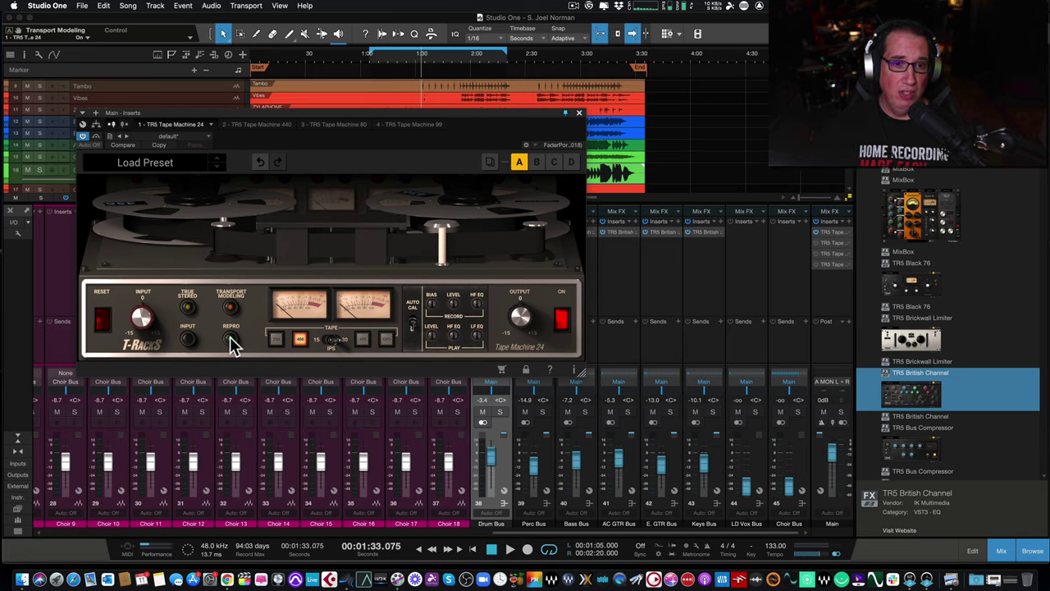
# Step: Switch the Tape Machine 24 monitoring mode from Repro to Input and back to Repro
pyautogui.click(232, 343)
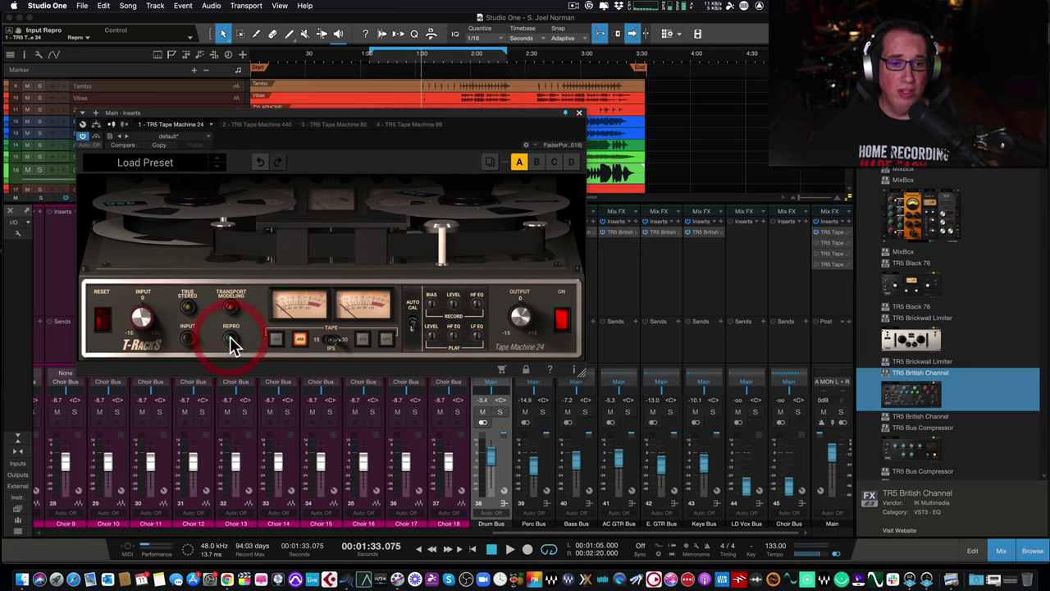
pyautogui.click(226, 344)
pyautogui.click(188, 339)
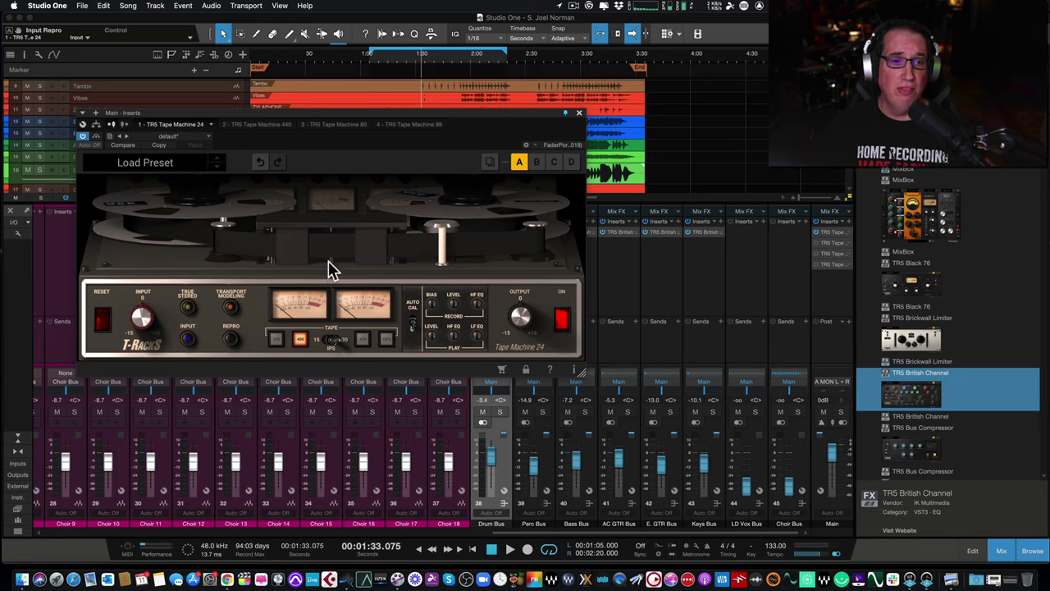
pyautogui.click(232, 341)
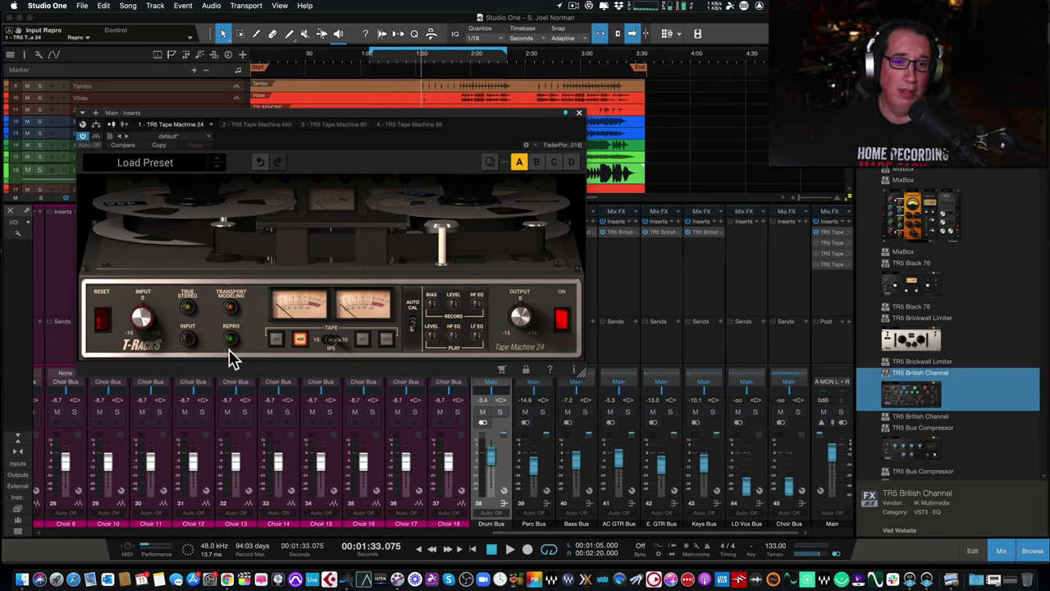
# Step: Try the tape types 250, 456, 499 and GP9 on Tape Machine 24, and finish with 250 selected
pyautogui.click(276, 340)
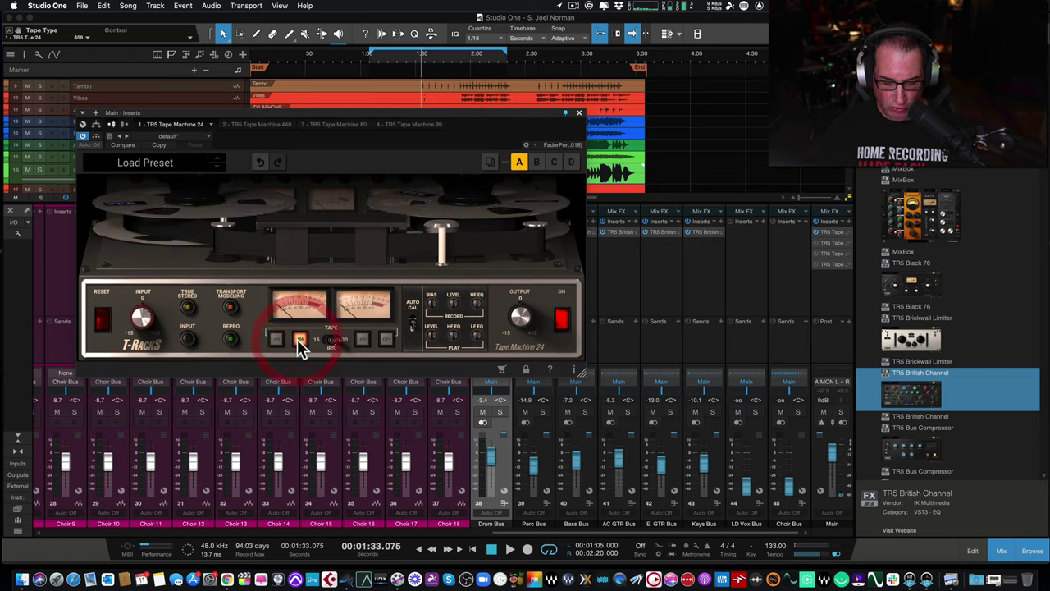
pyautogui.click(300, 340)
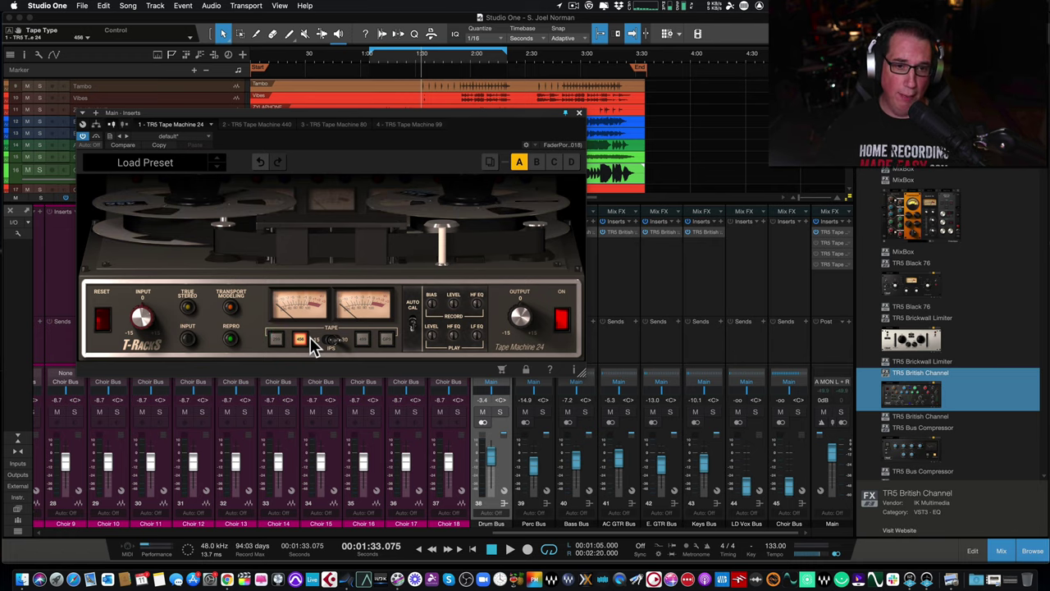
pyautogui.click(372, 341)
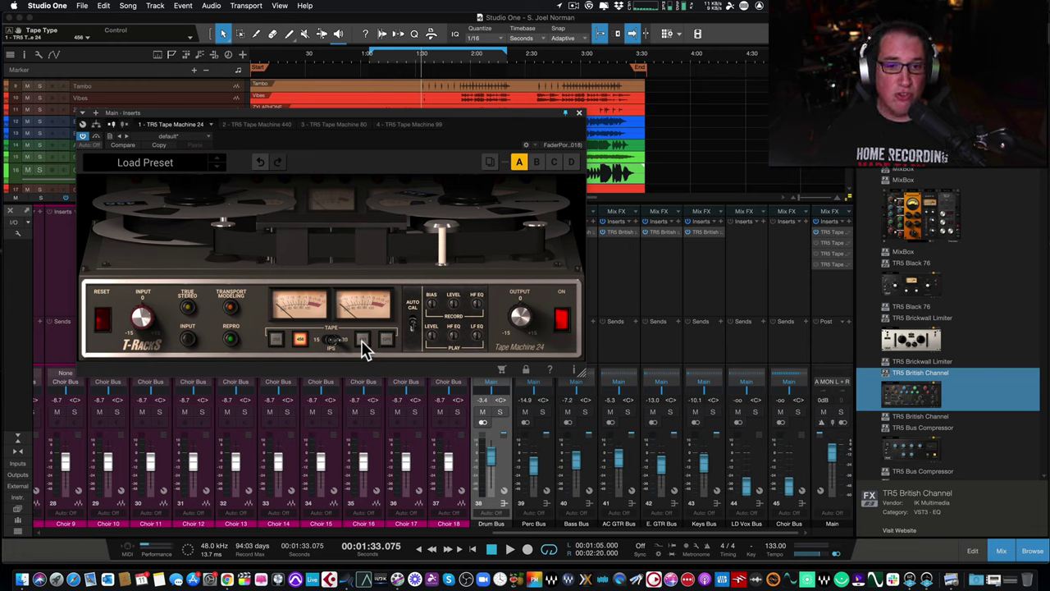
pyautogui.click(364, 340)
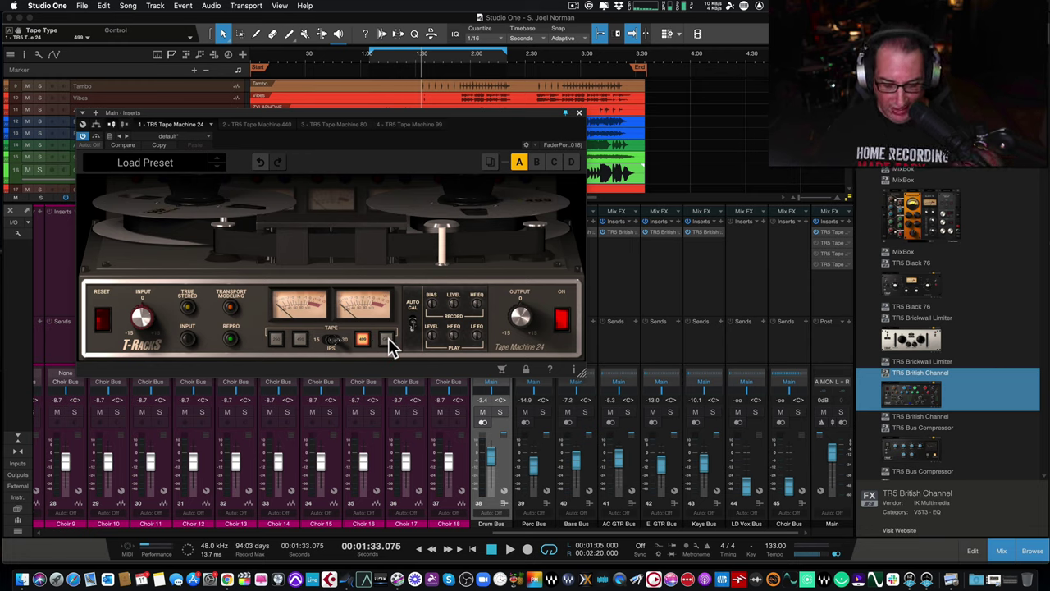
pyautogui.click(386, 340)
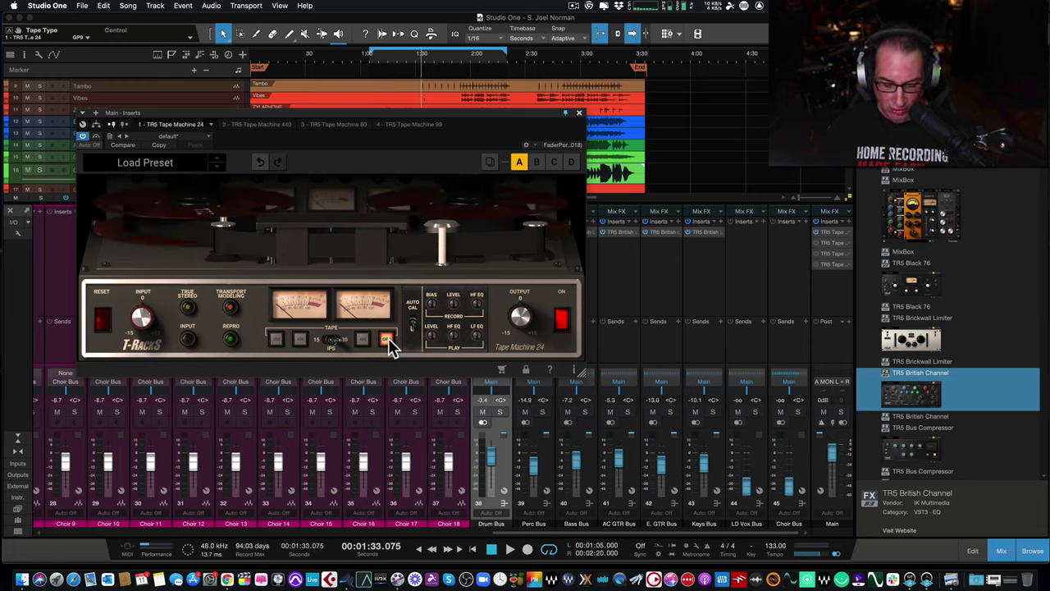
pyautogui.click(277, 340)
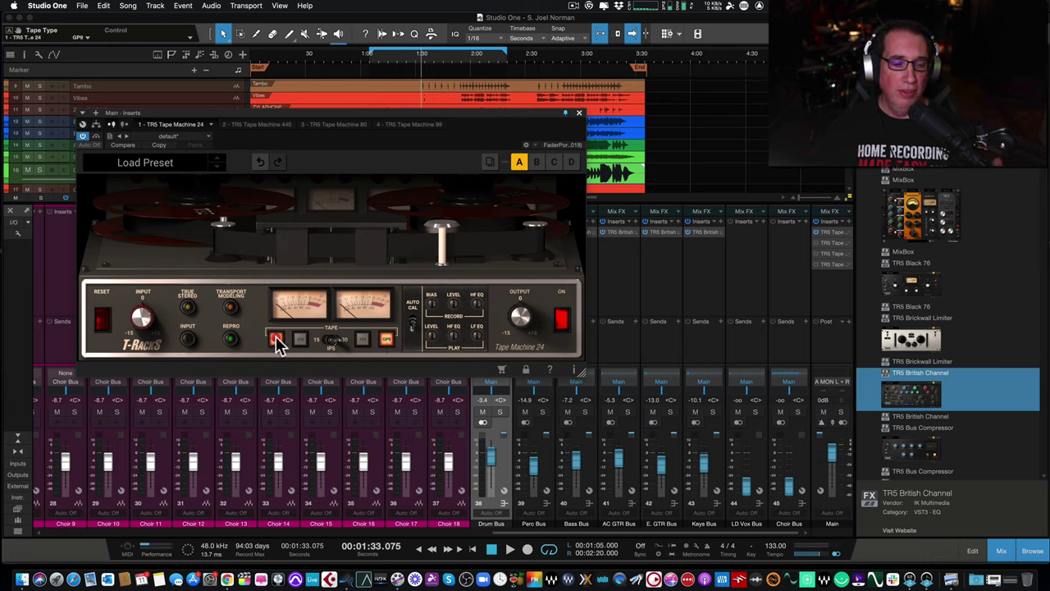
pyautogui.click(301, 341)
pyautogui.click(364, 341)
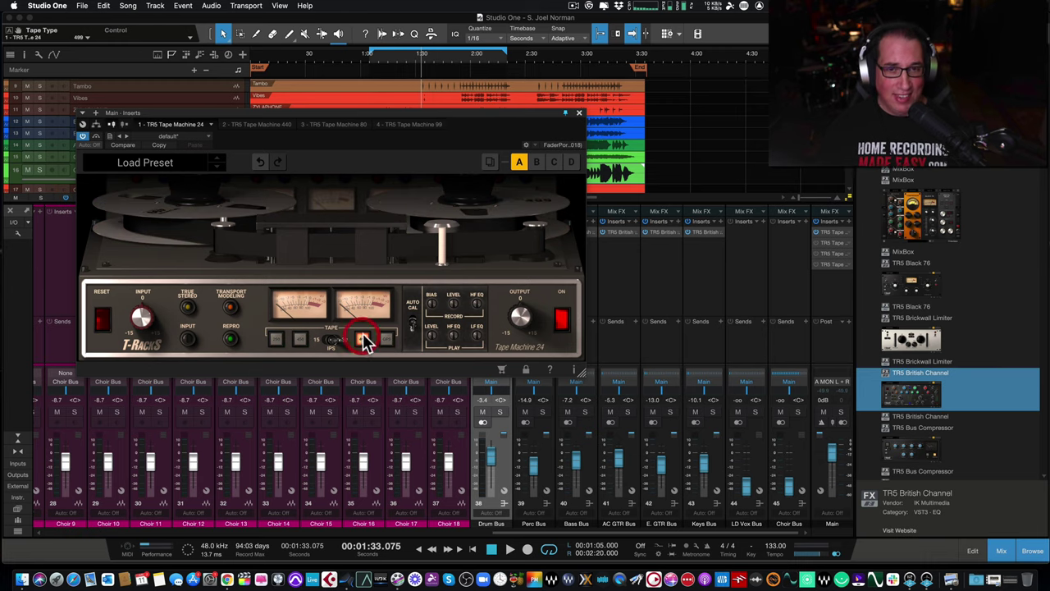
pyautogui.click(387, 339)
pyautogui.click(365, 339)
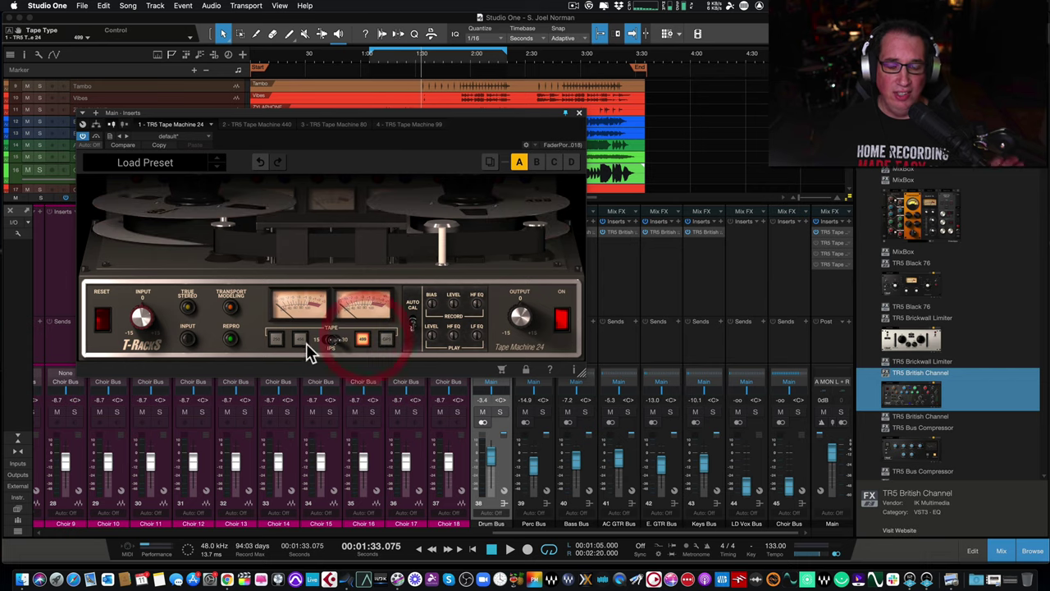
pyautogui.click(276, 339)
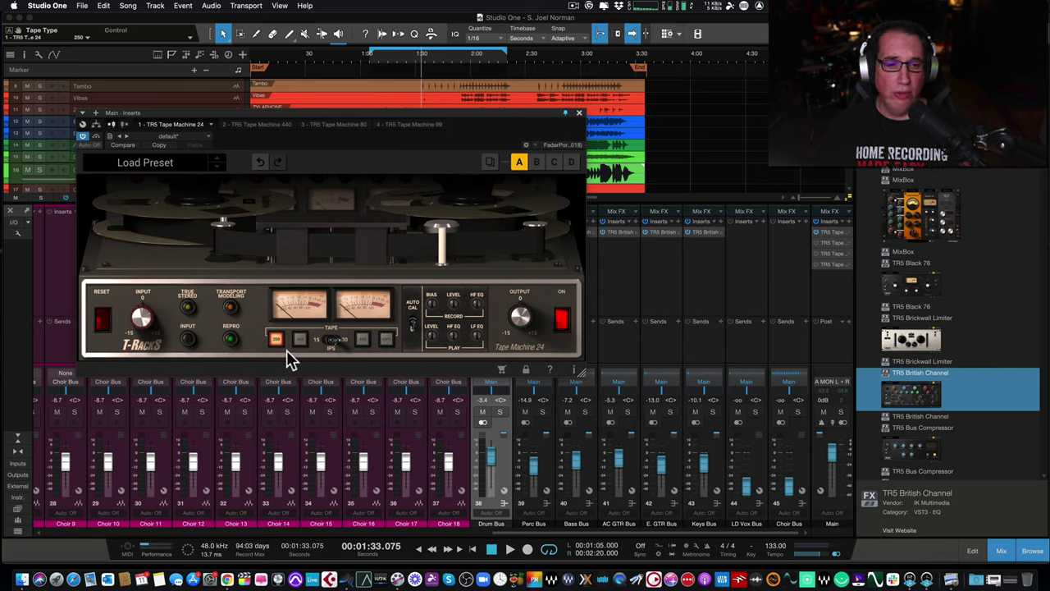
# Step: Set the Tape Machine 24 speed to 15 ips and return it to 30 ips
pyautogui.click(333, 341)
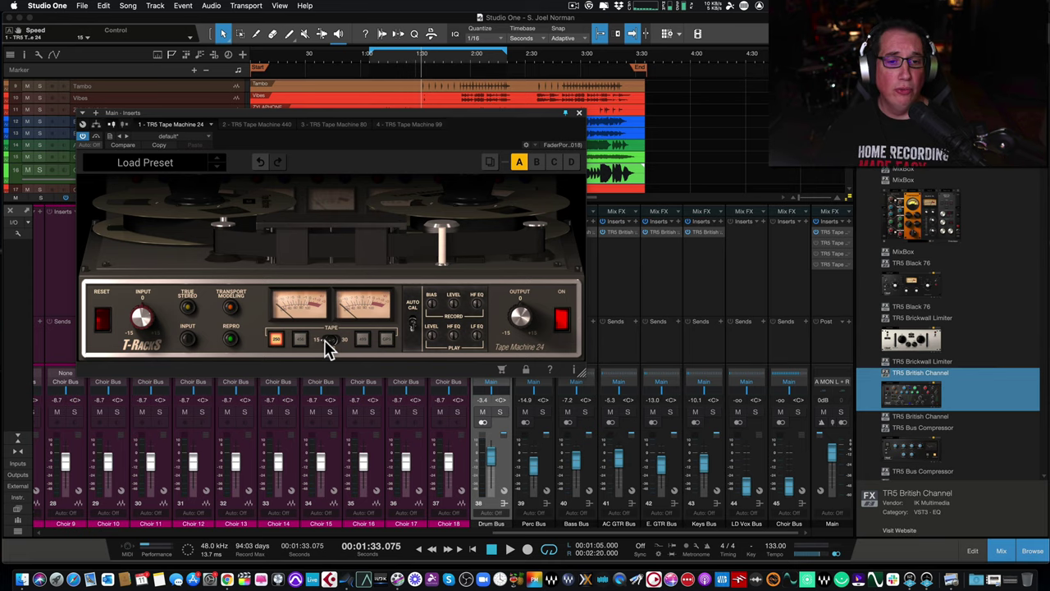
pyautogui.click(336, 345)
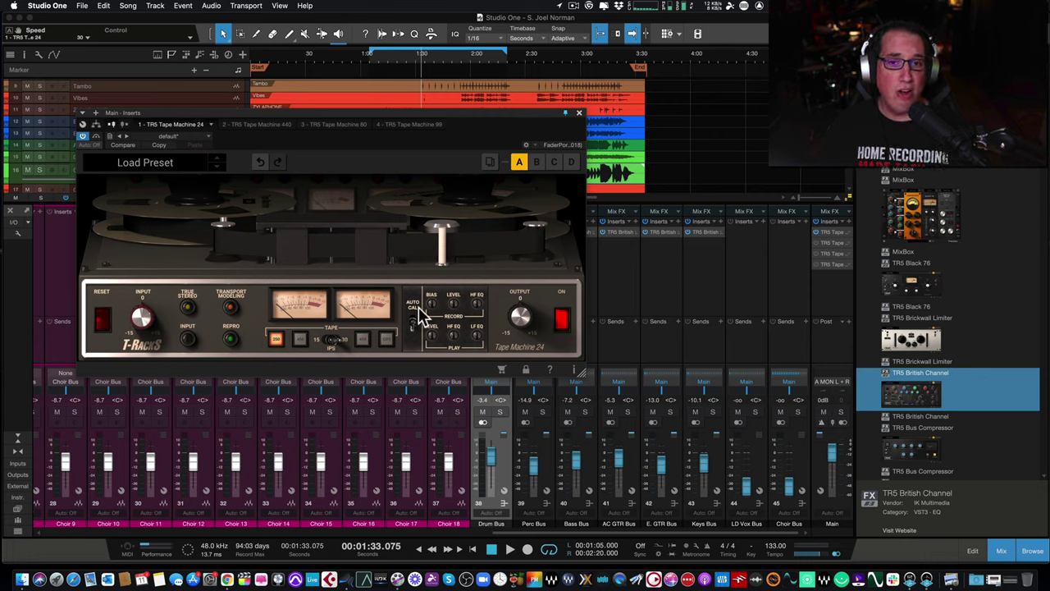
pyautogui.moveTo(517, 322)
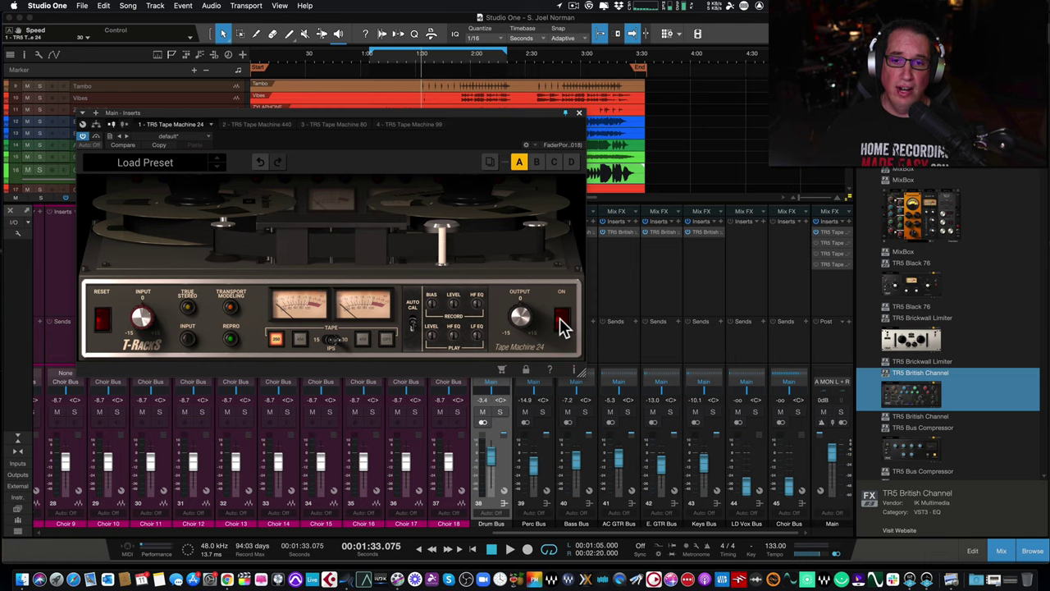
# Step: Switch Tape Machine 24 off and back on, and move its window clear of the channel faders
pyautogui.click(95, 138)
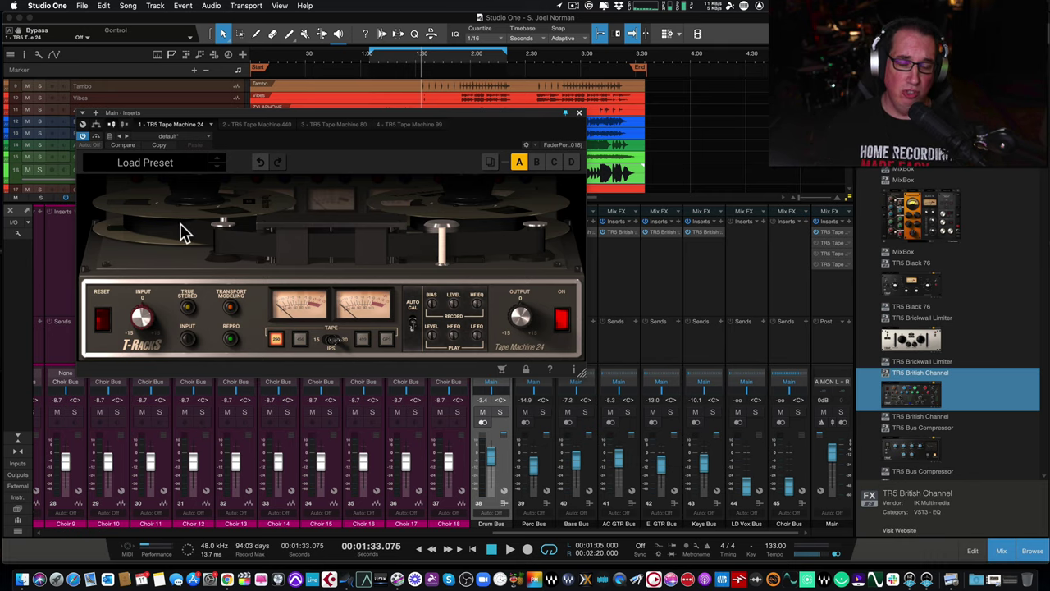
pyautogui.moveTo(317, 113); pyautogui.dragTo(323, 108)
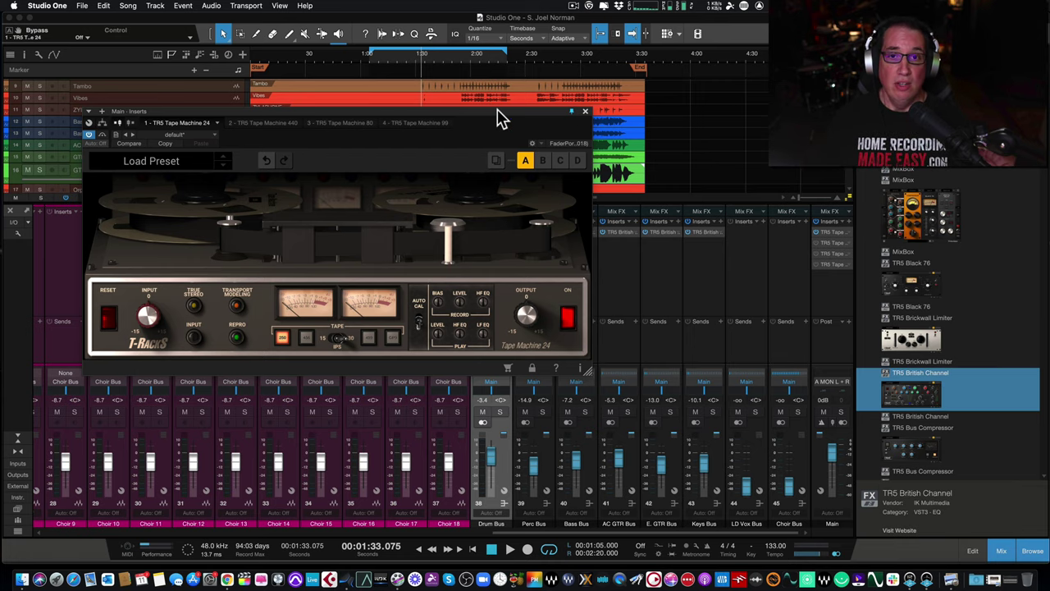
pyautogui.moveTo(499, 117); pyautogui.dragTo(479, 71)
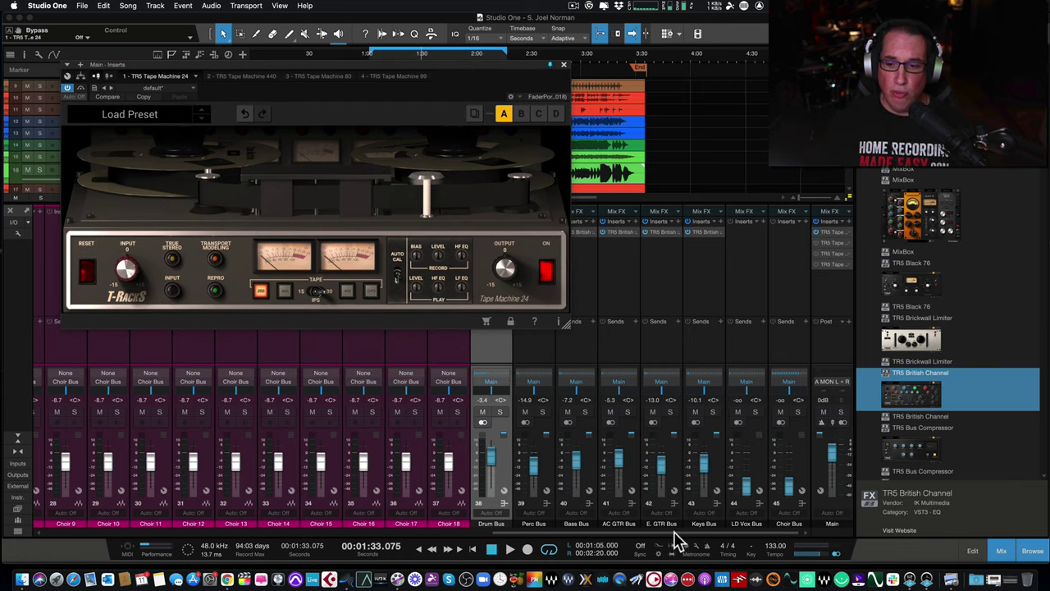
# Step: Look through the mixer from the individual tracks to the buses, picking out Perc, Bass, AC GTR, E. GTR and Keys Bus in turn
pyautogui.moveTo(675, 530); pyautogui.dragTo(141, 531)
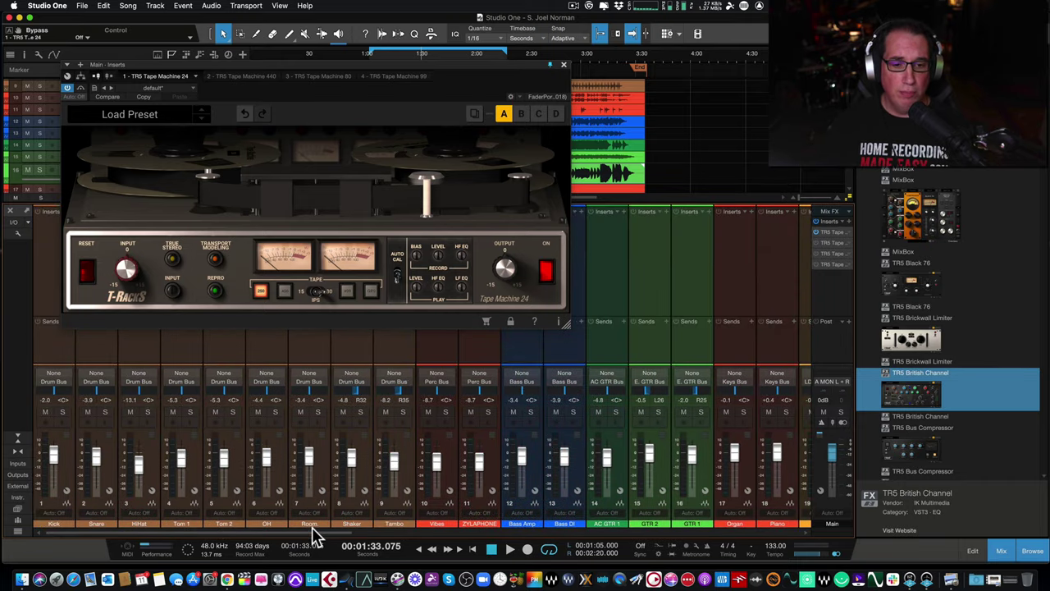
pyautogui.moveTo(324, 537); pyautogui.dragTo(734, 531)
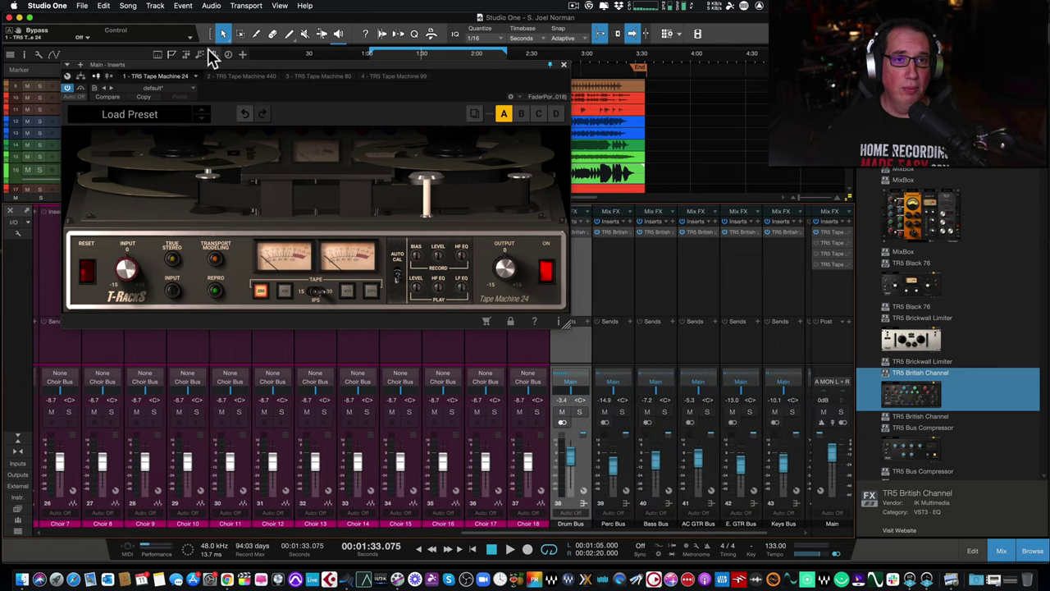
pyautogui.moveTo(218, 74); pyautogui.dragTo(177, 82)
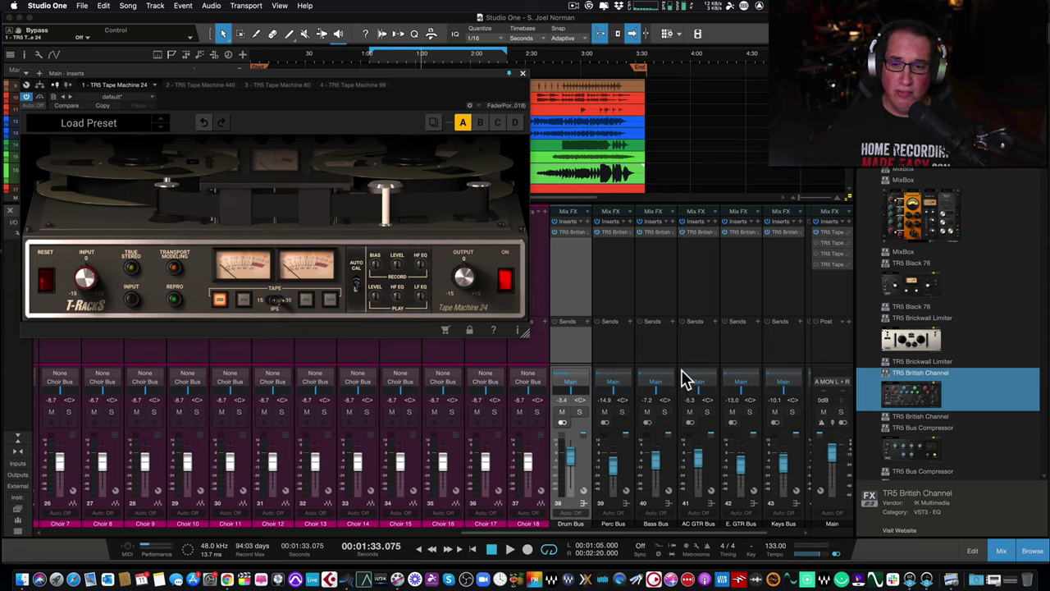
pyautogui.click(621, 347)
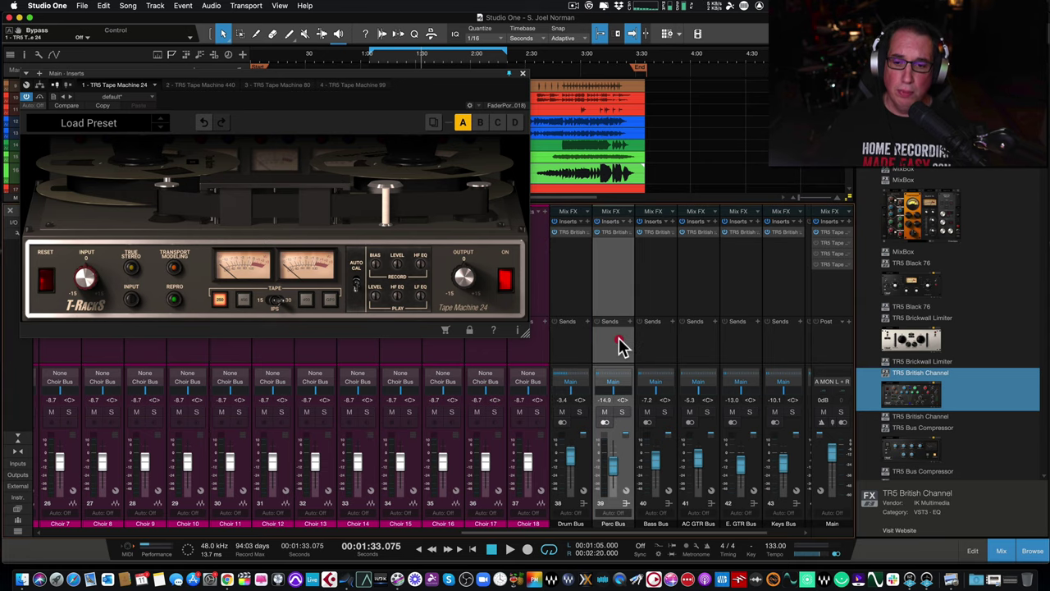
pyautogui.click(654, 340)
pyautogui.click(699, 340)
pyautogui.click(745, 345)
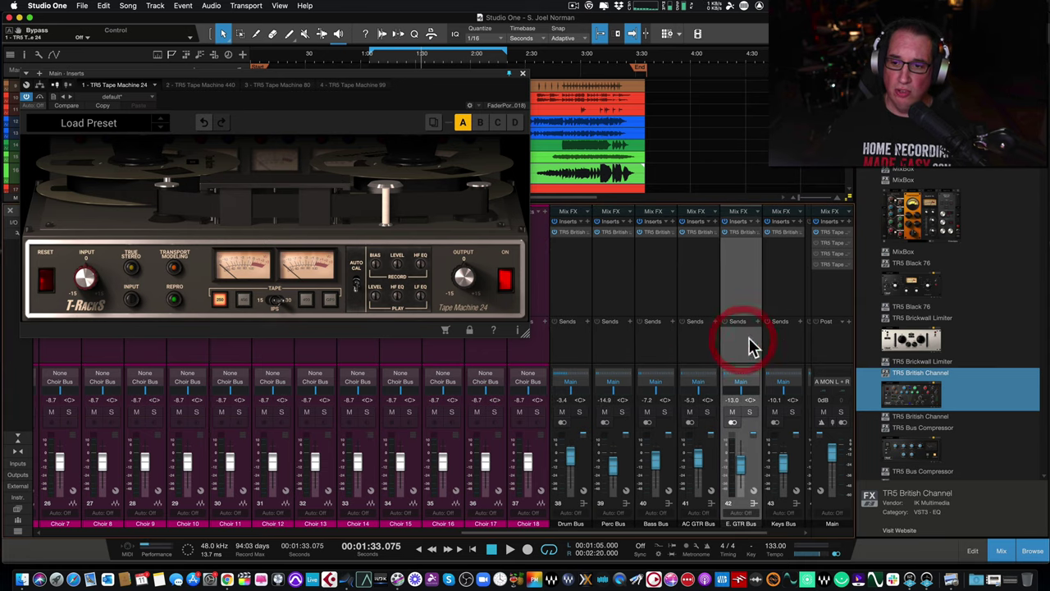
pyautogui.click(787, 345)
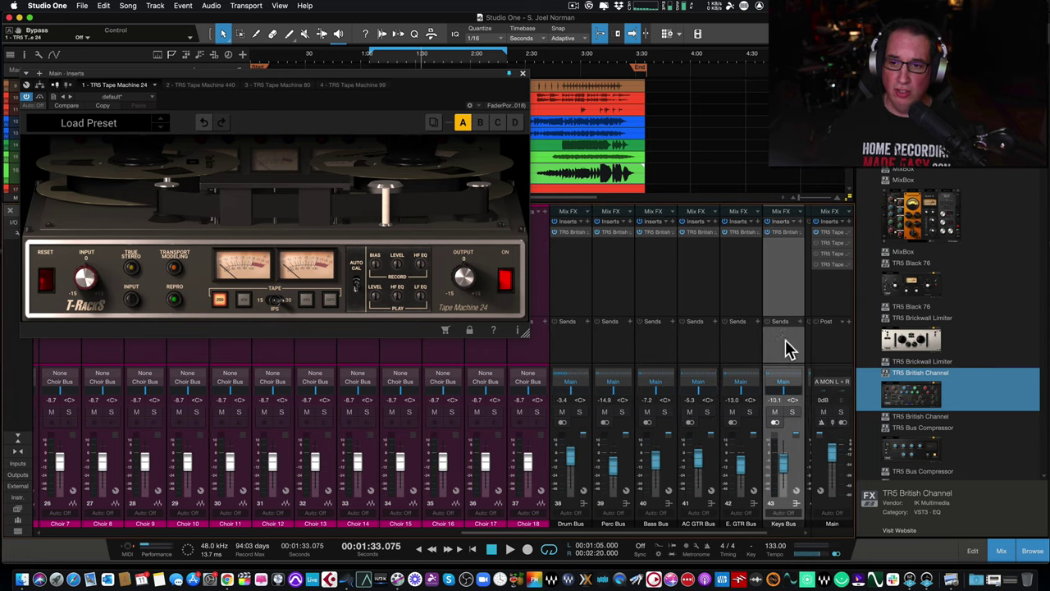
# Step: Open the TR5 British Channel insert on the Drum Bus to examine its settings, and close it again
pyautogui.click(571, 232)
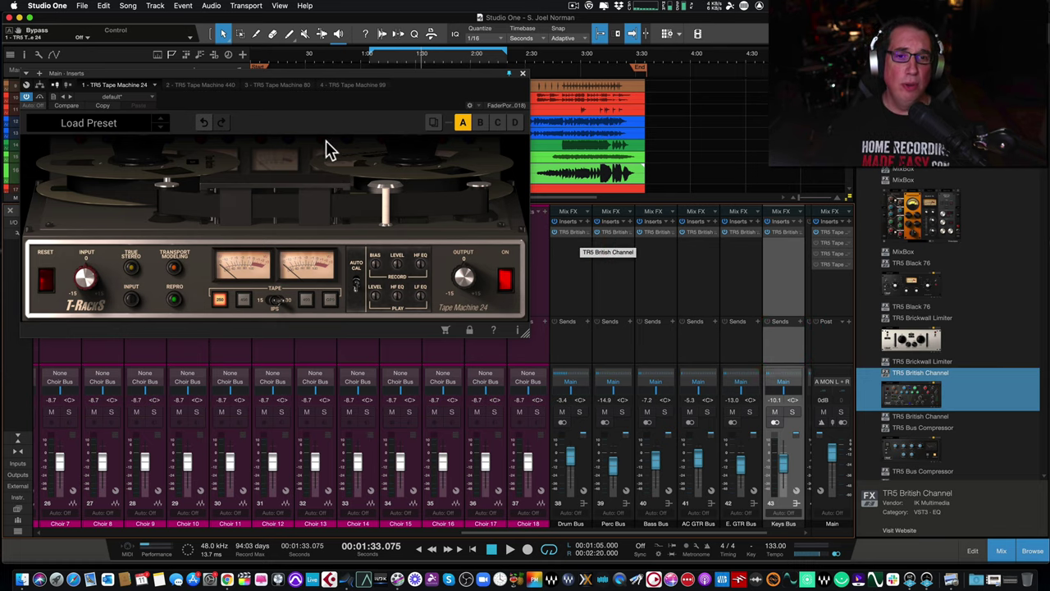
pyautogui.moveTo(295, 195); pyautogui.dragTo(265, 207)
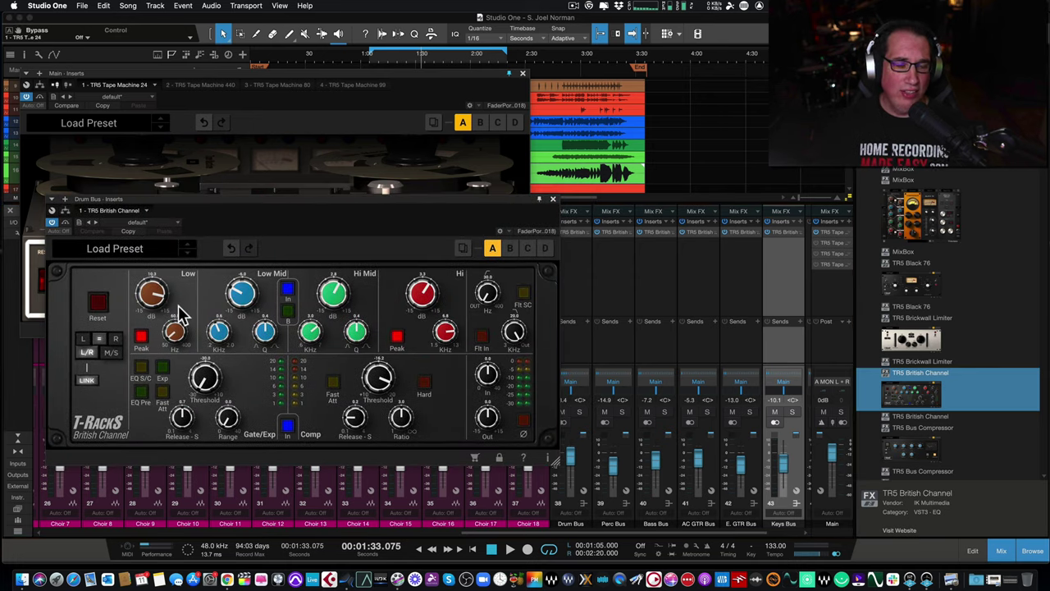
pyautogui.click(553, 199)
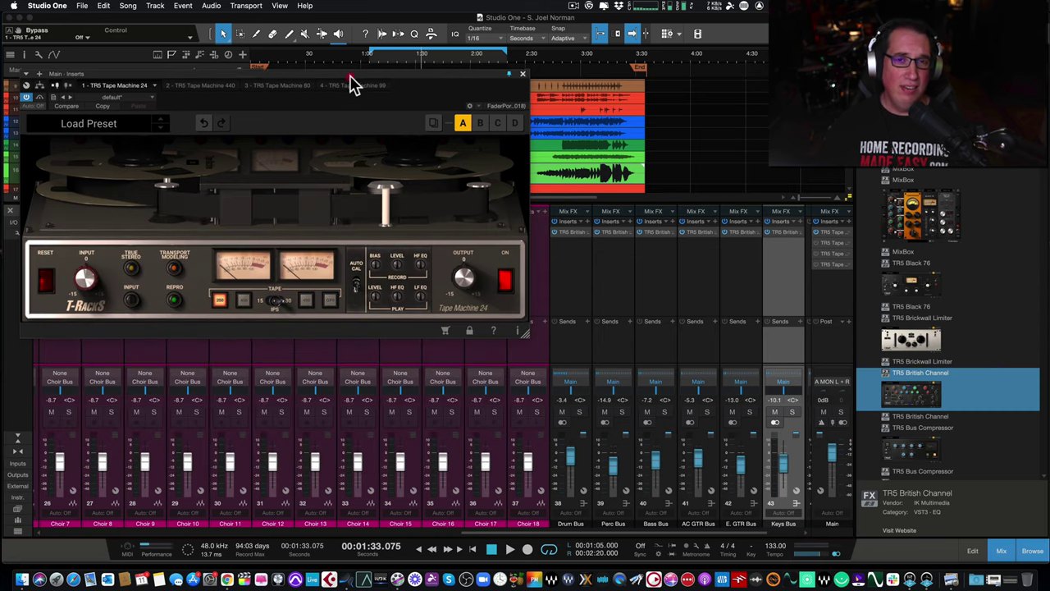
# Step: Reposition the Tape Machine 24 window below the timeline and start playback from 00:01:05.000
pyautogui.moveTo(351, 82); pyautogui.dragTo(354, 114)
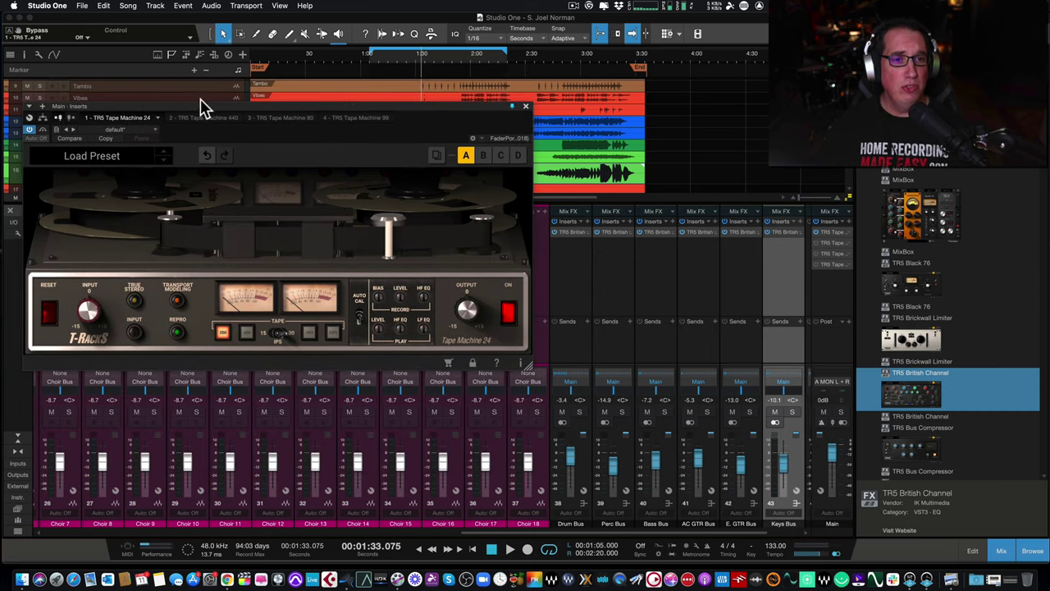
pyautogui.moveTo(205, 110); pyautogui.dragTo(209, 119)
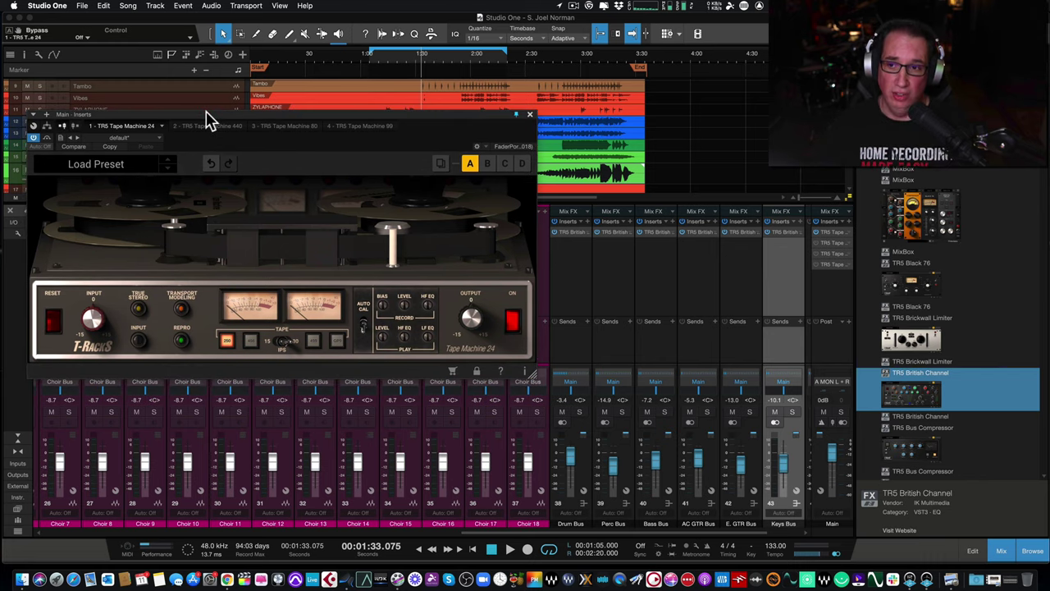
pyautogui.click(372, 58)
pyautogui.moveTo(293, 118); pyautogui.dragTo(309, 124)
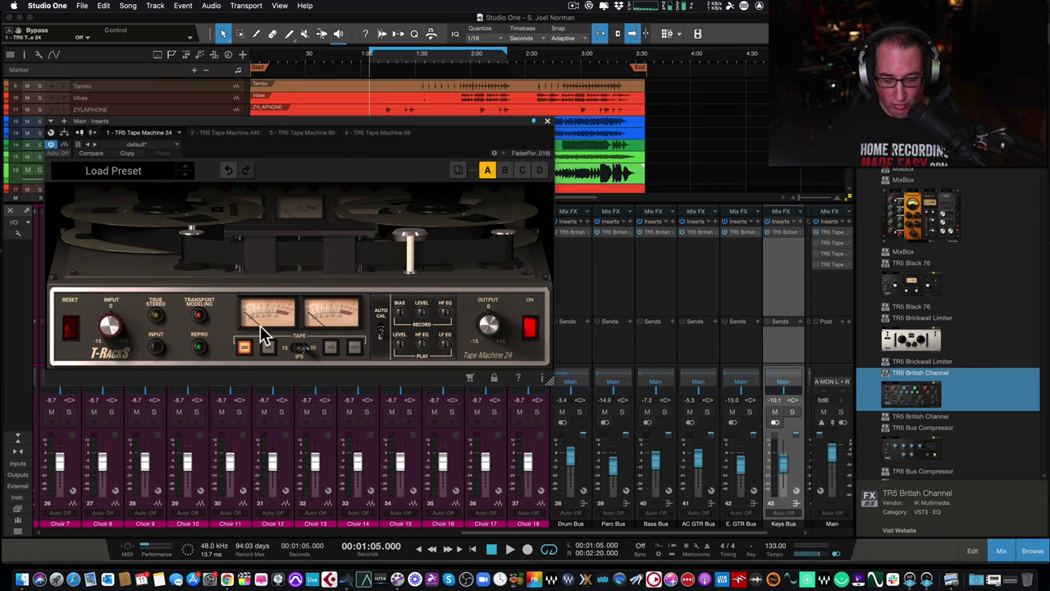
pyautogui.press('space')
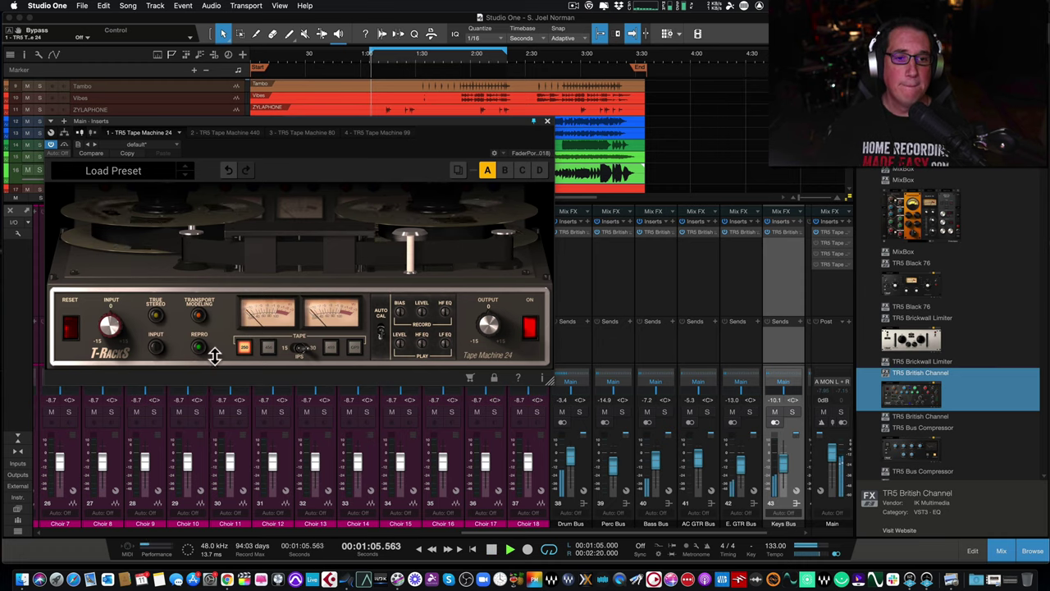
# Step: Raise the Tape Machine 24 input in stages through 2.3 dB and 7.7 dB, lowering the output to -7.5 dB to compensate
pyautogui.moveTo(109, 324); pyautogui.dragTo(151, 310)
pyautogui.moveTo(504, 333); pyautogui.dragTo(480, 349)
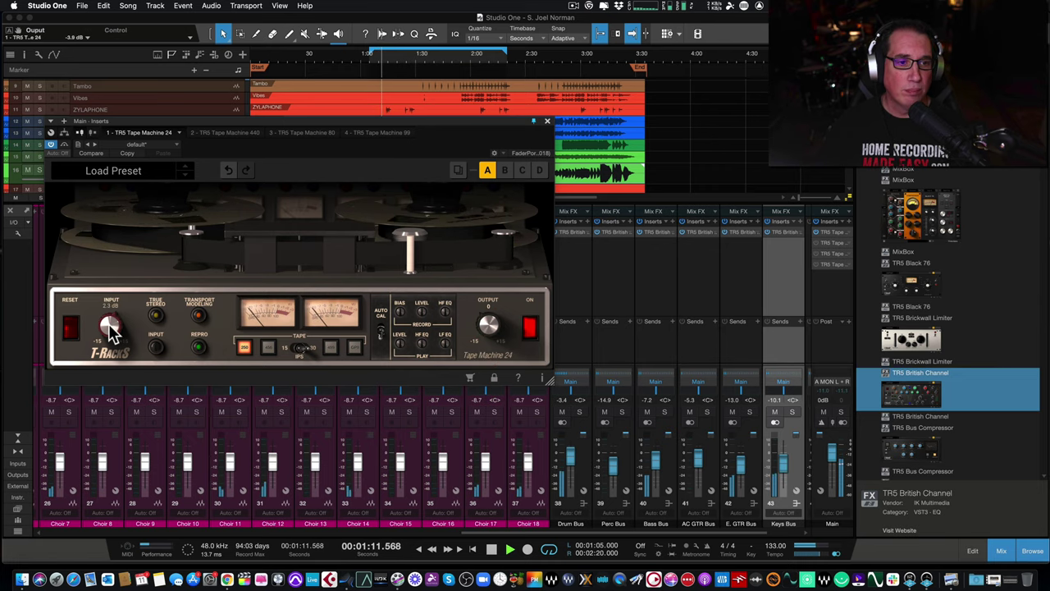
pyautogui.moveTo(108, 324); pyautogui.dragTo(113, 304)
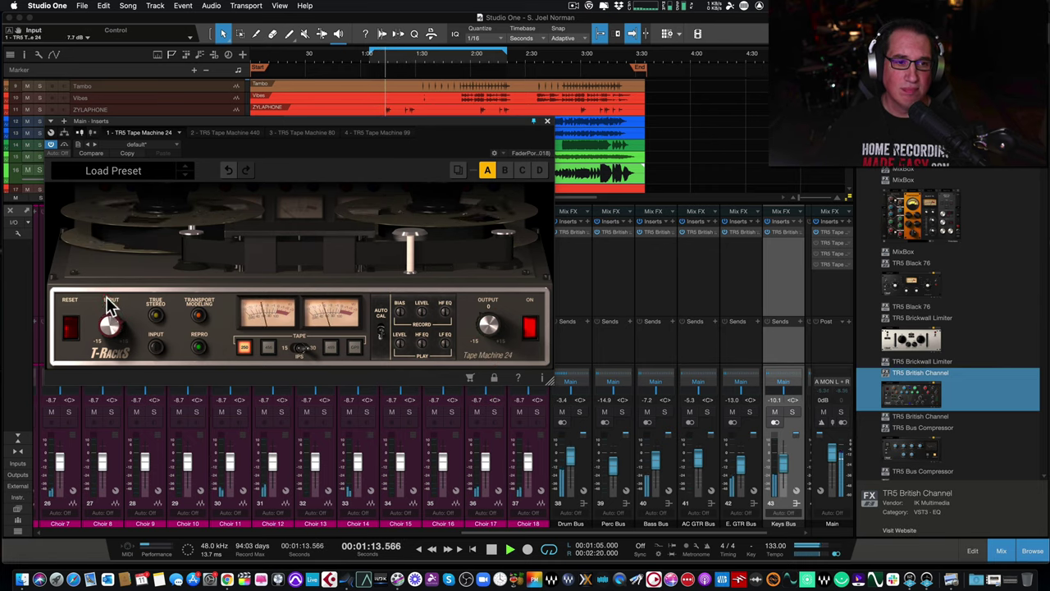
pyautogui.moveTo(481, 332); pyautogui.dragTo(482, 348)
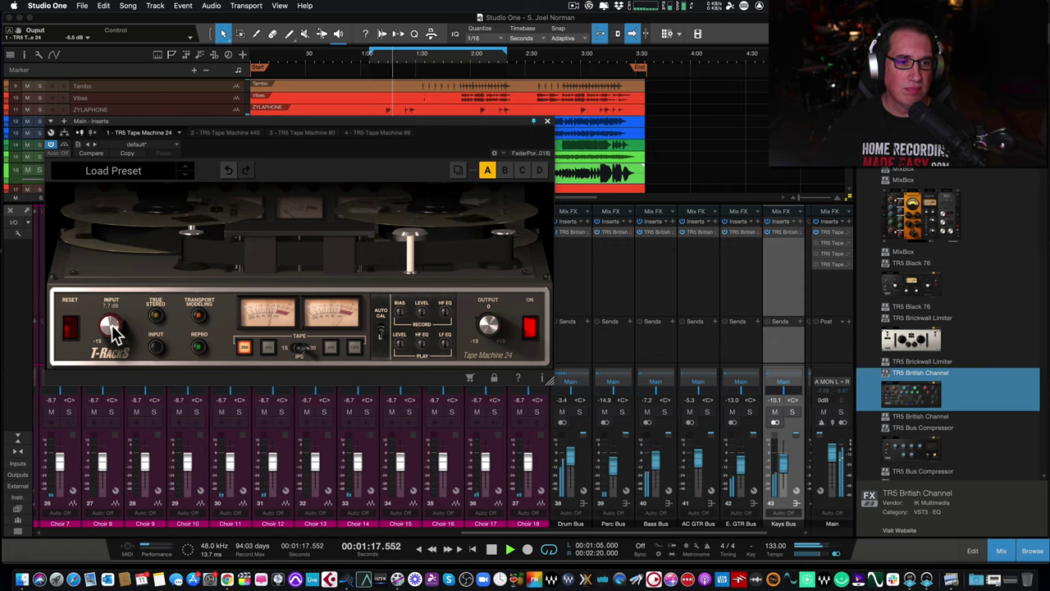
pyautogui.moveTo(110, 338); pyautogui.dragTo(113, 327)
pyautogui.moveTo(482, 337); pyautogui.dragTo(483, 343)
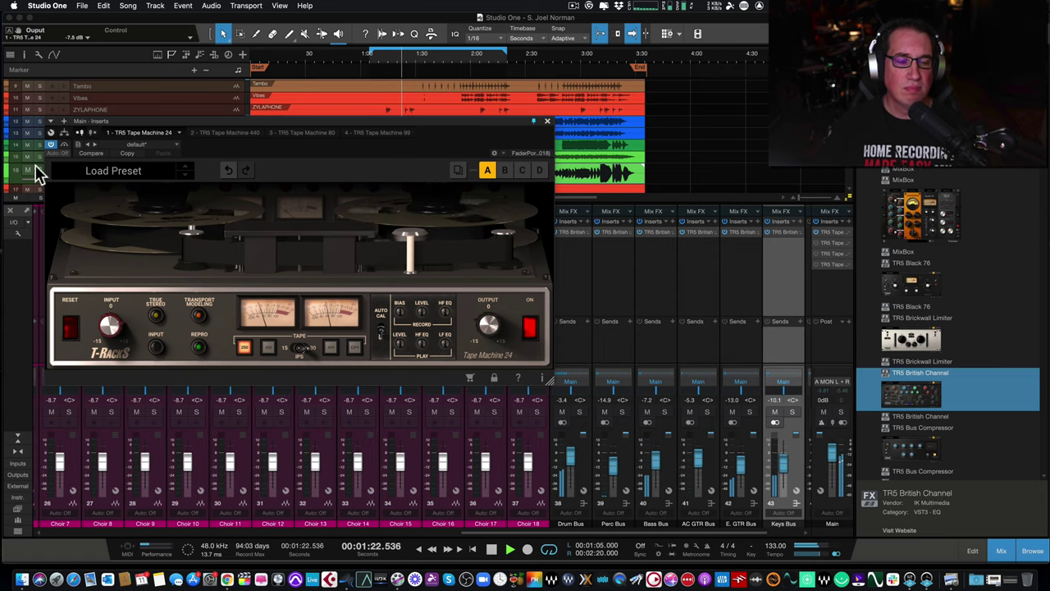
# Step: Compare the sound with Tape Machine 24 off and on, and set its output to -8.0 dB
pyautogui.click(530, 328)
pyautogui.click(531, 328)
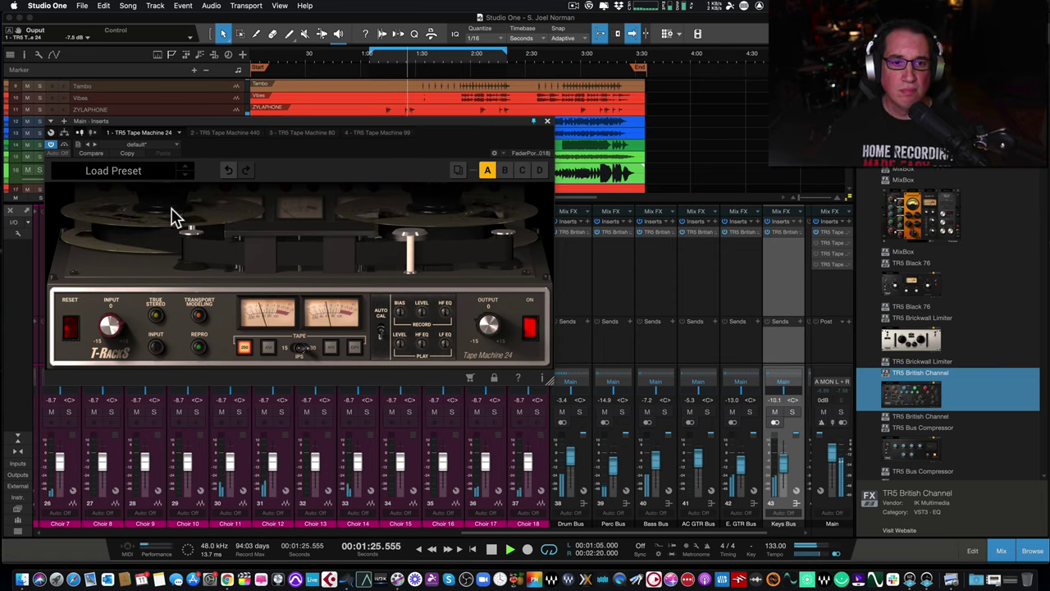
pyautogui.click(489, 329)
pyautogui.keyDown('alt'); pyautogui.click(489, 328); pyautogui.keyUp('alt')
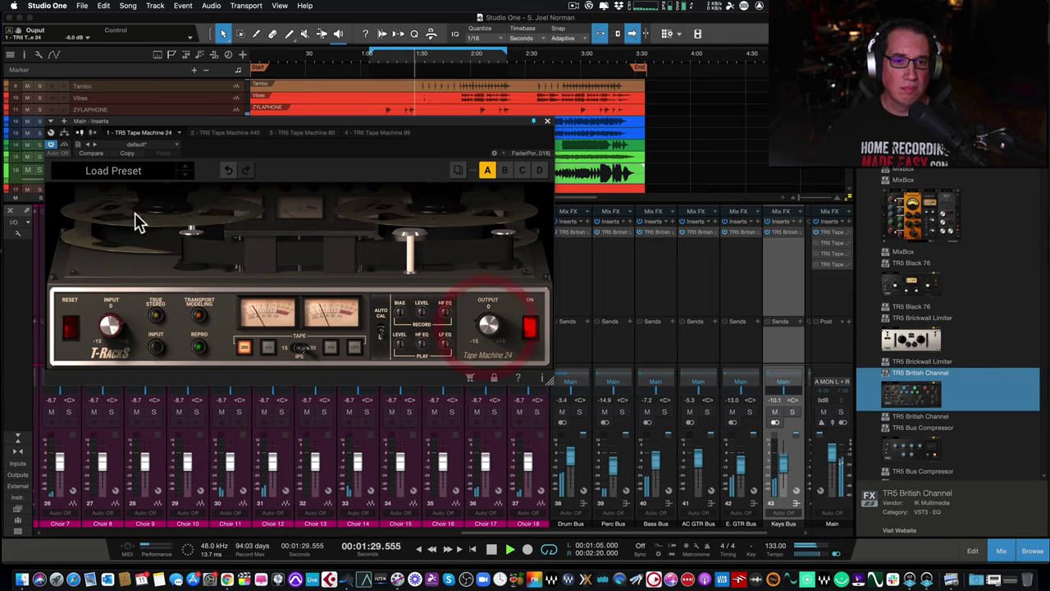
# Step: Set the Tape Machine 24 output to -9.0 dB and compare against bypass, leaving the plug-in active
pyautogui.click(65, 145)
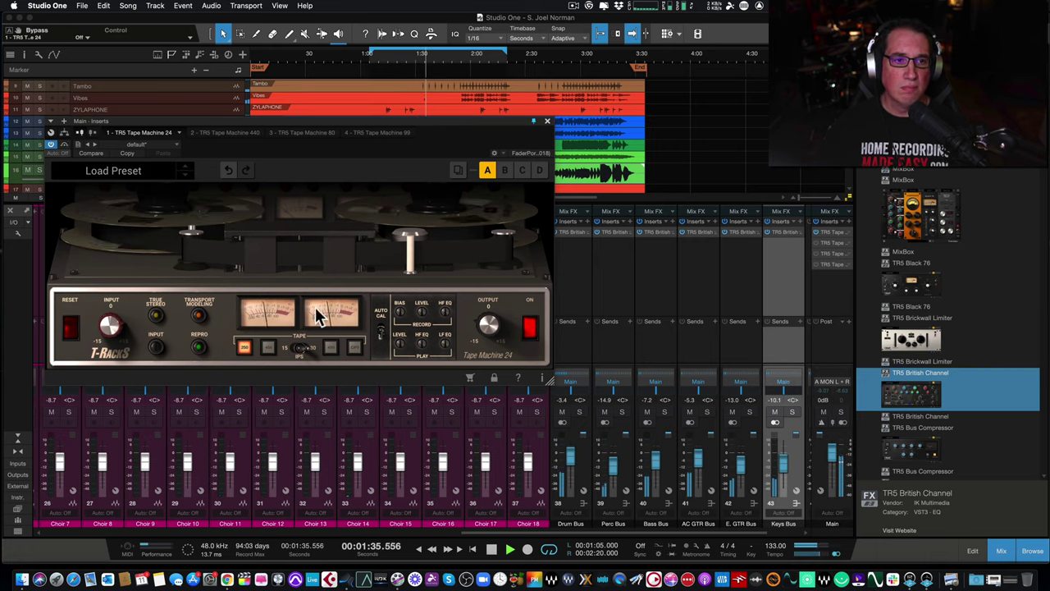
pyautogui.scroll(-5, 486, 327)
pyautogui.moveTo(486, 326); pyautogui.dragTo(485, 335)
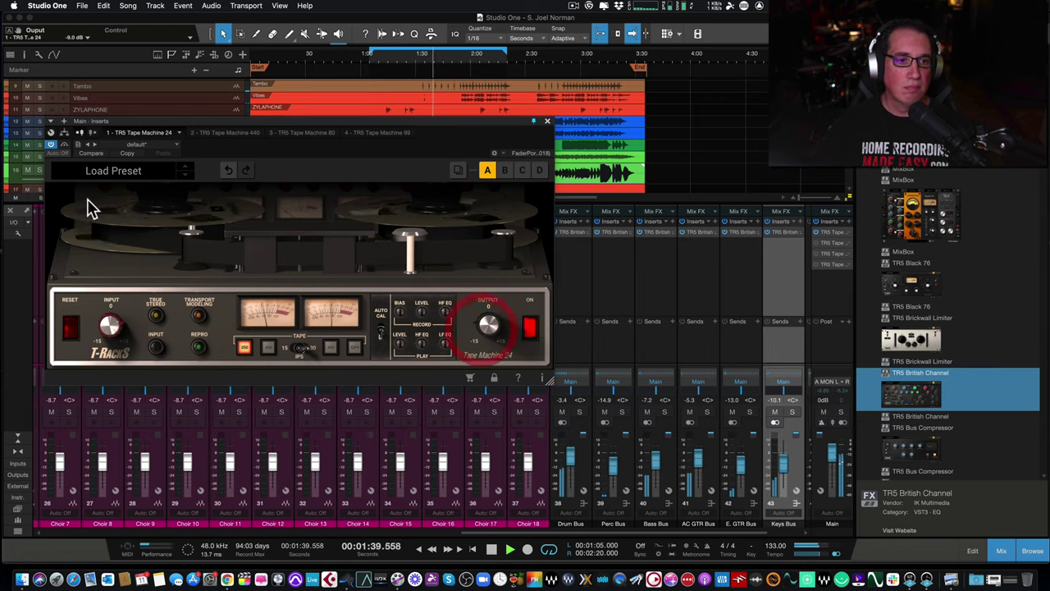
pyautogui.click(65, 148)
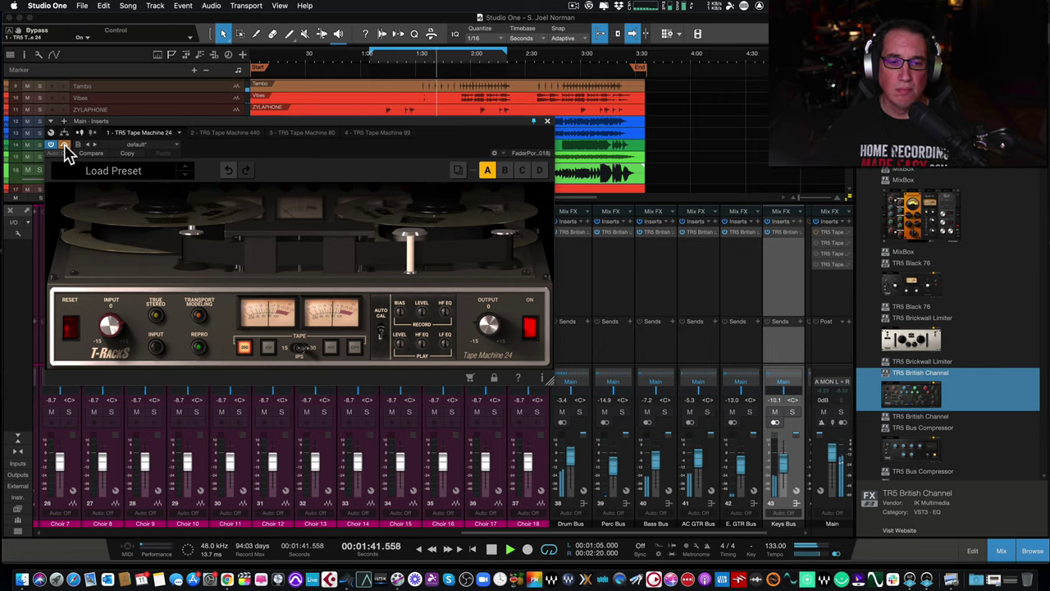
pyautogui.click(64, 146)
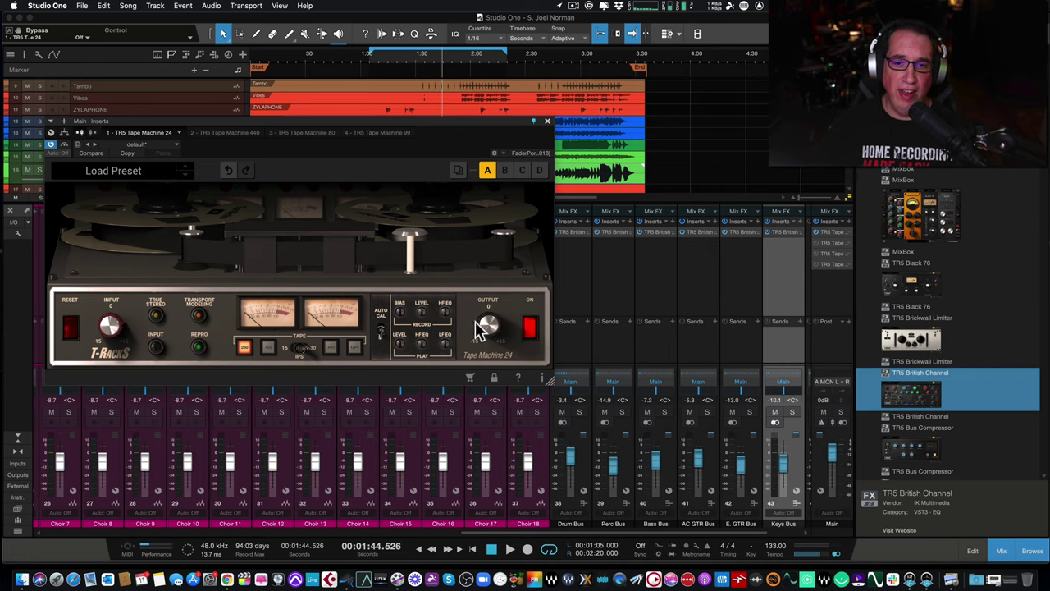
# Step: Audition the tape types 456, 499 and GP9 twice during playback, returning to 250 after each round
pyautogui.moveTo(486, 328)
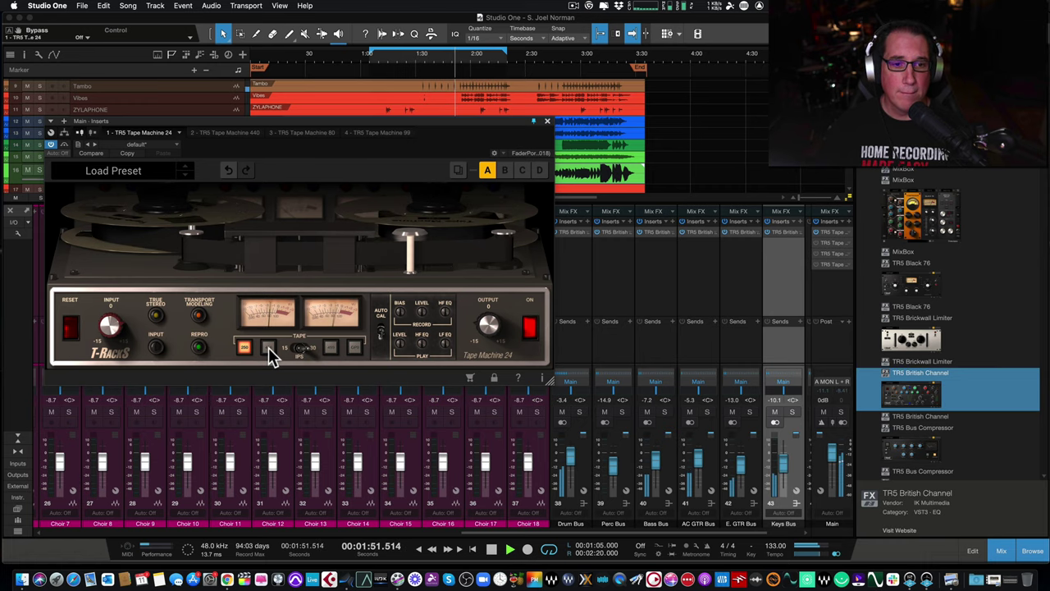
pyautogui.click(270, 348)
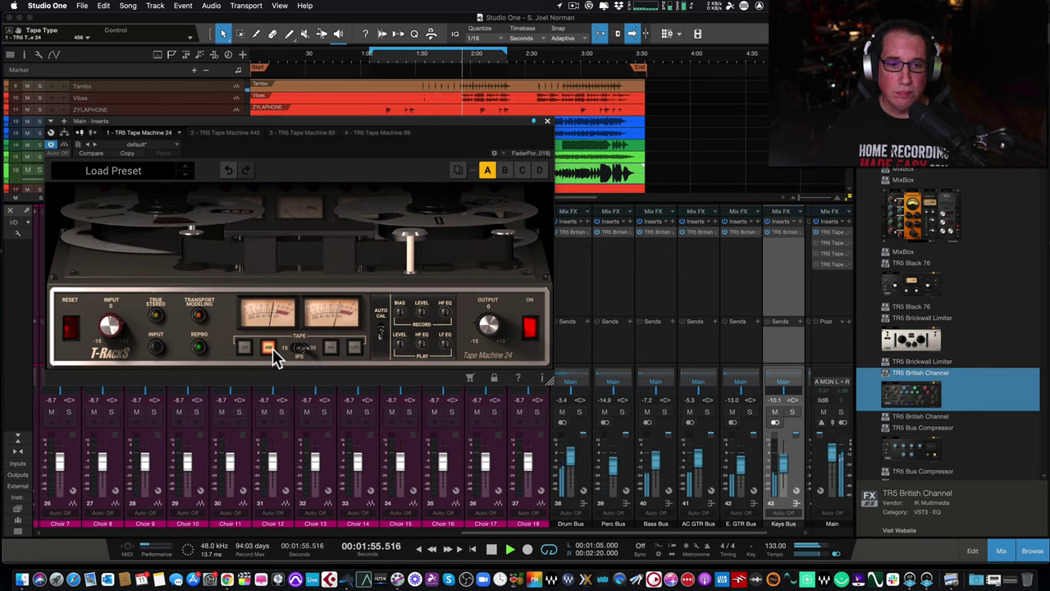
pyautogui.click(329, 347)
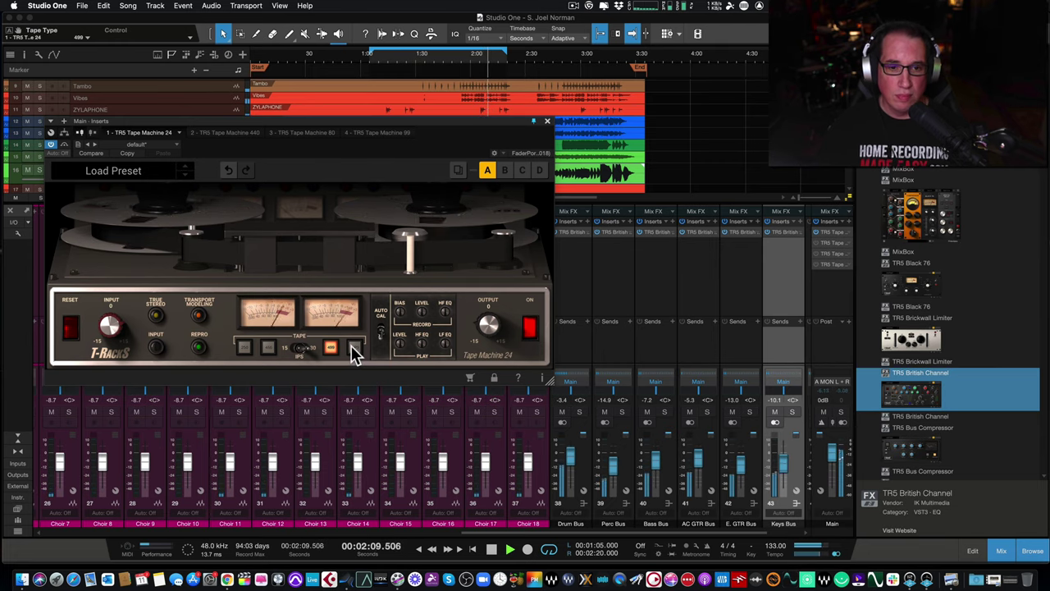
pyautogui.click(354, 348)
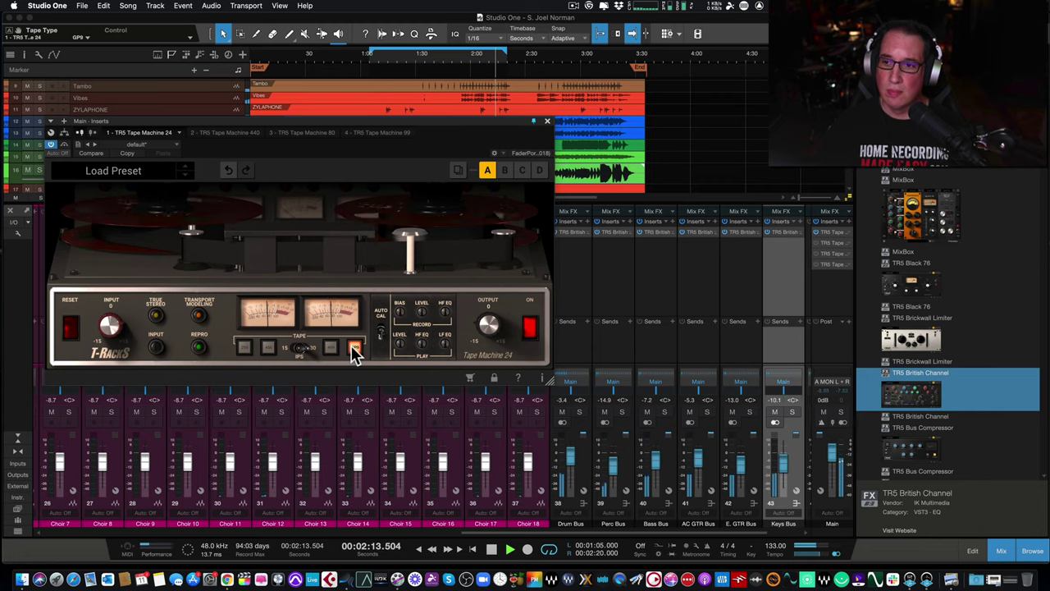
pyautogui.click(245, 348)
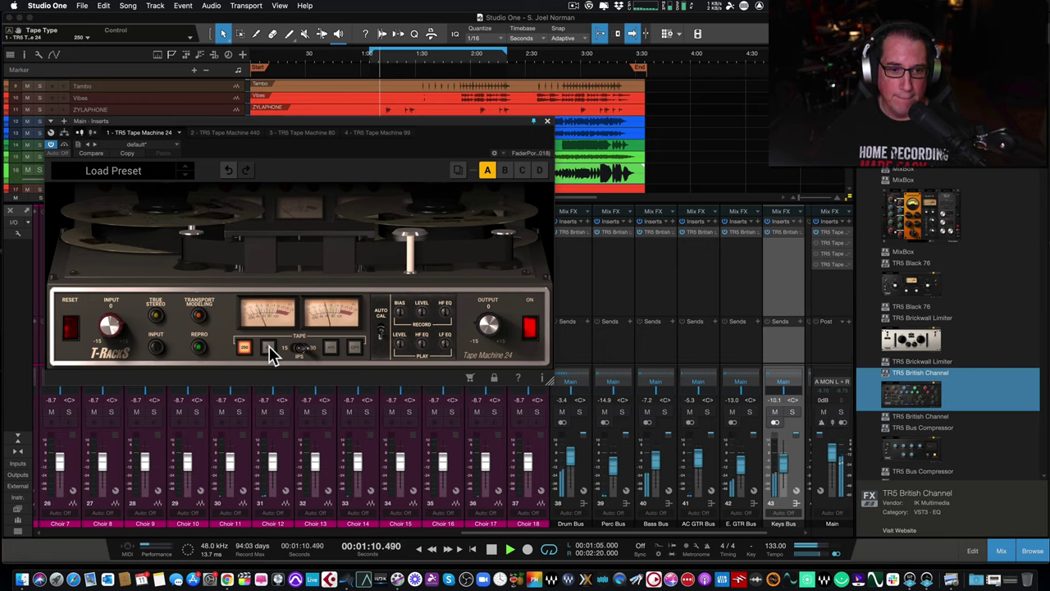
pyautogui.click(269, 347)
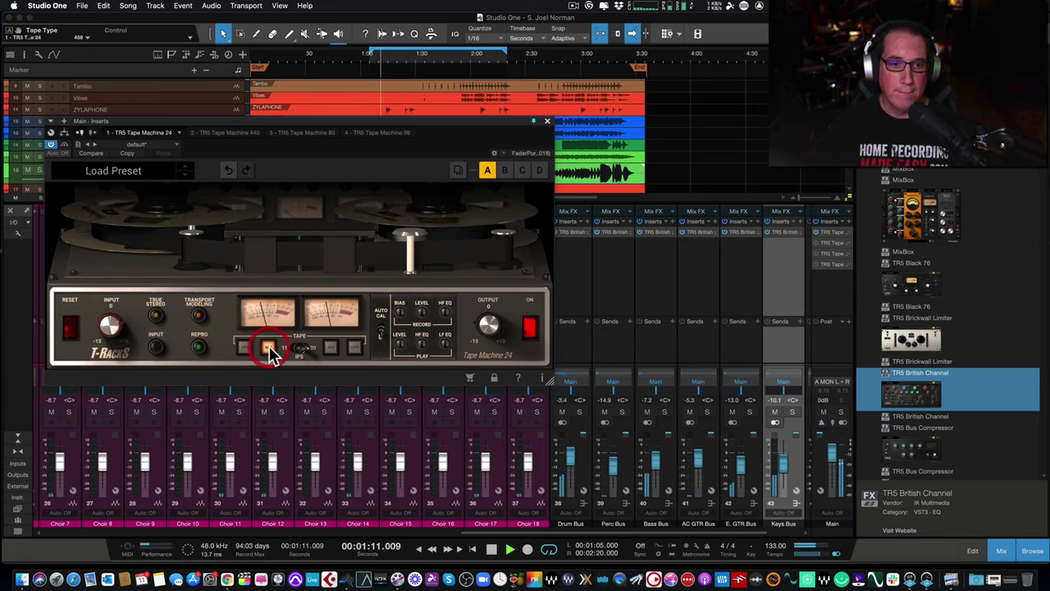
pyautogui.click(329, 346)
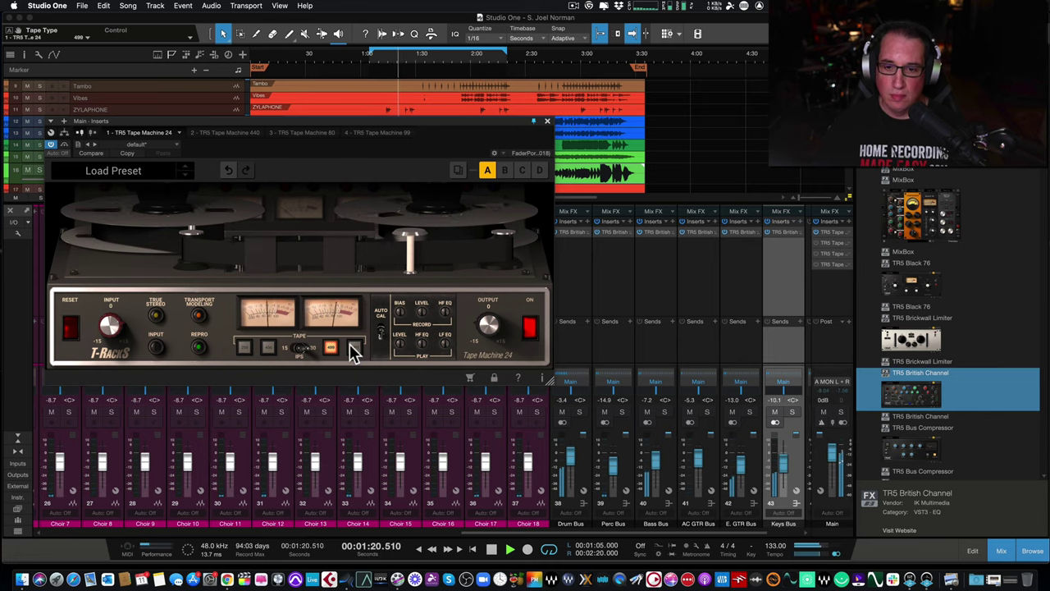
pyautogui.click(352, 347)
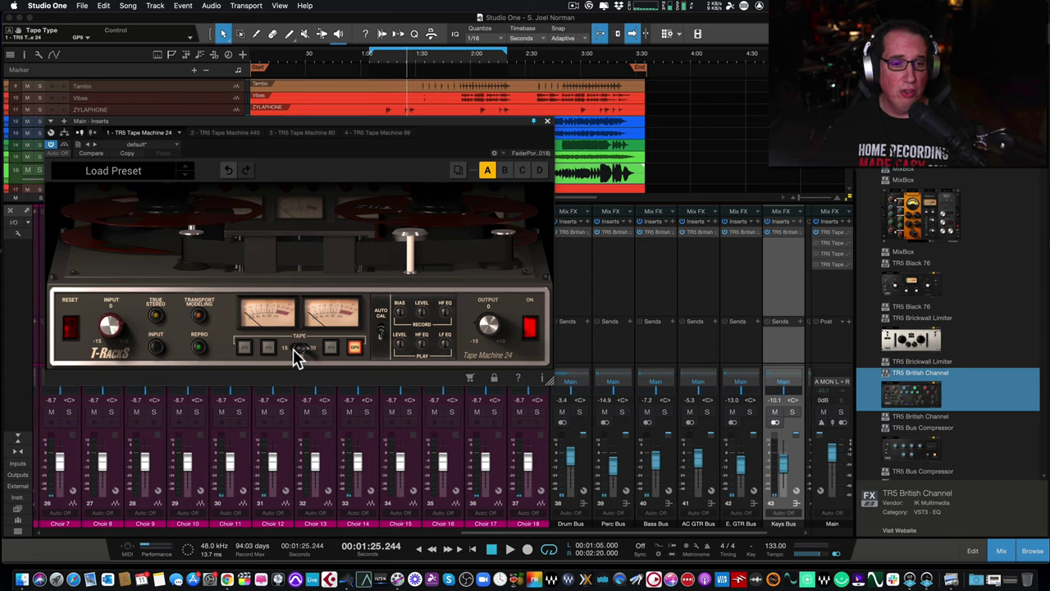
pyautogui.click(243, 348)
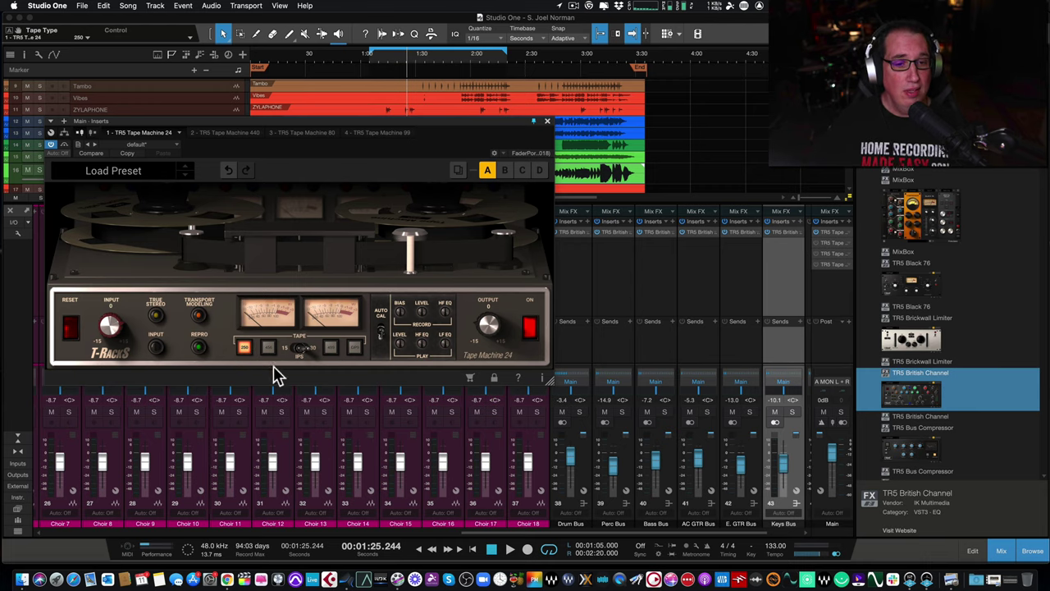
# Step: Set the Tape Machine 24 speed to 15 IPS and audition tape types 456, 499 and GP9 during playback
pyautogui.click(299, 349)
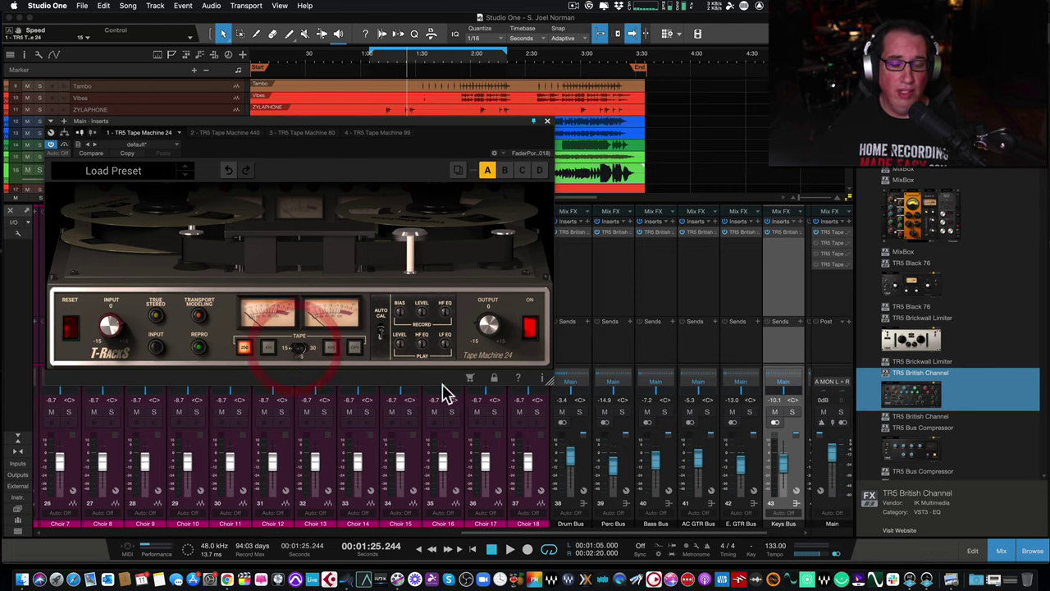
pyautogui.press('space')
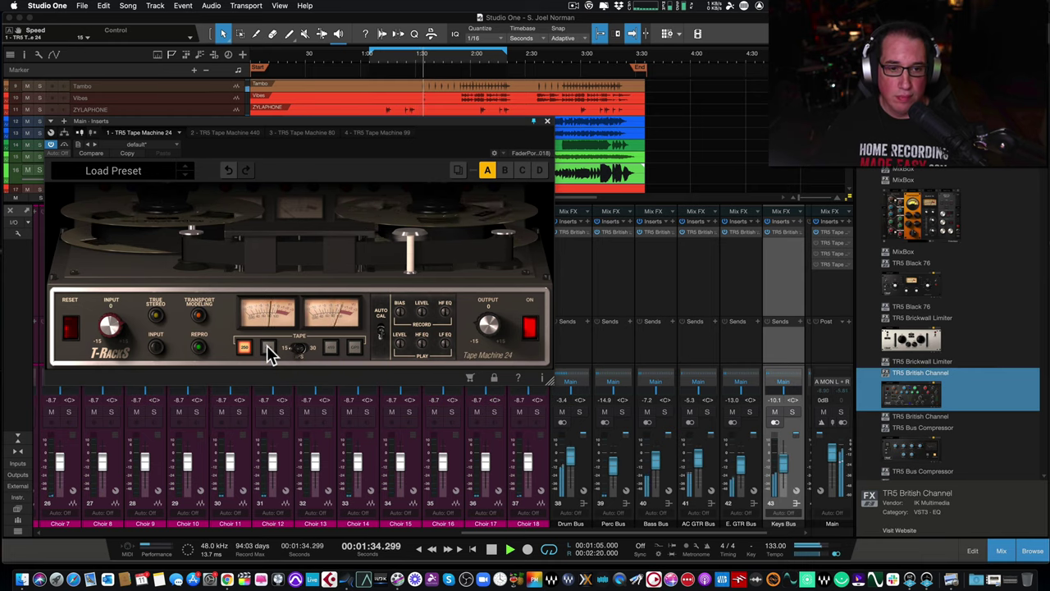
pyautogui.click(269, 348)
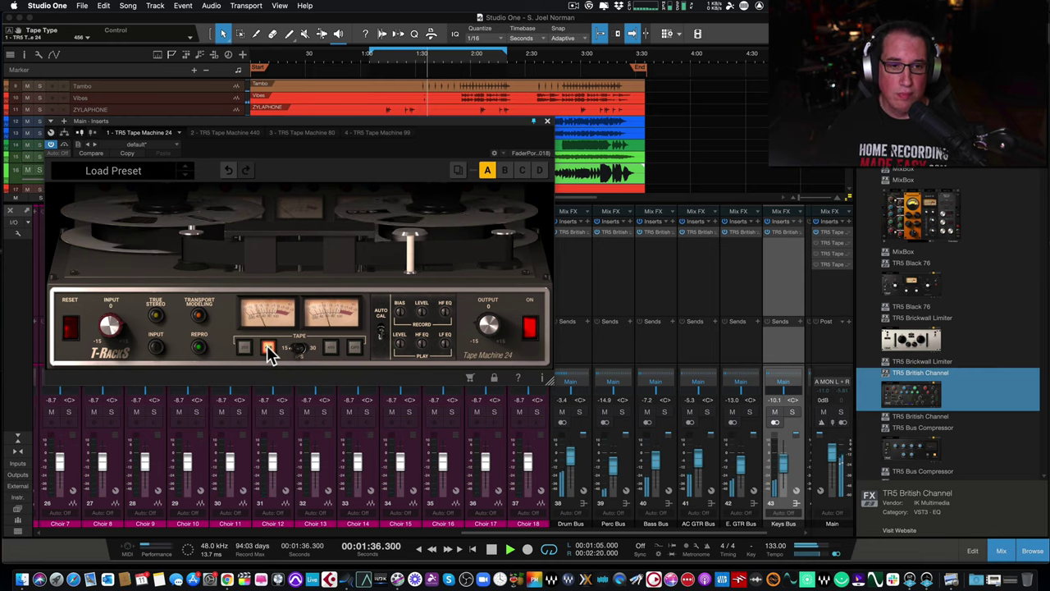
pyautogui.click(331, 349)
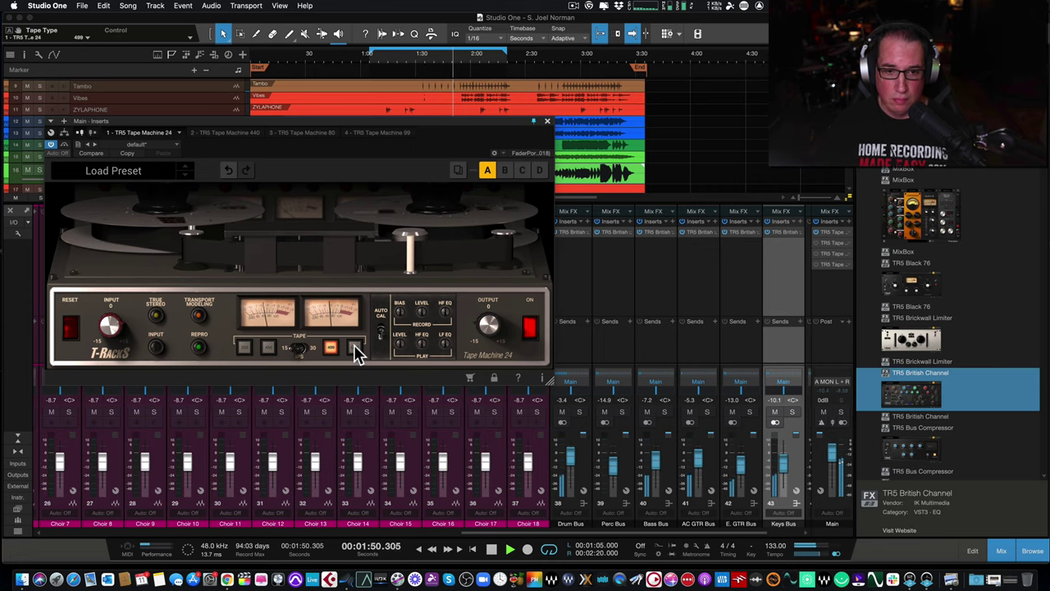
pyautogui.click(355, 349)
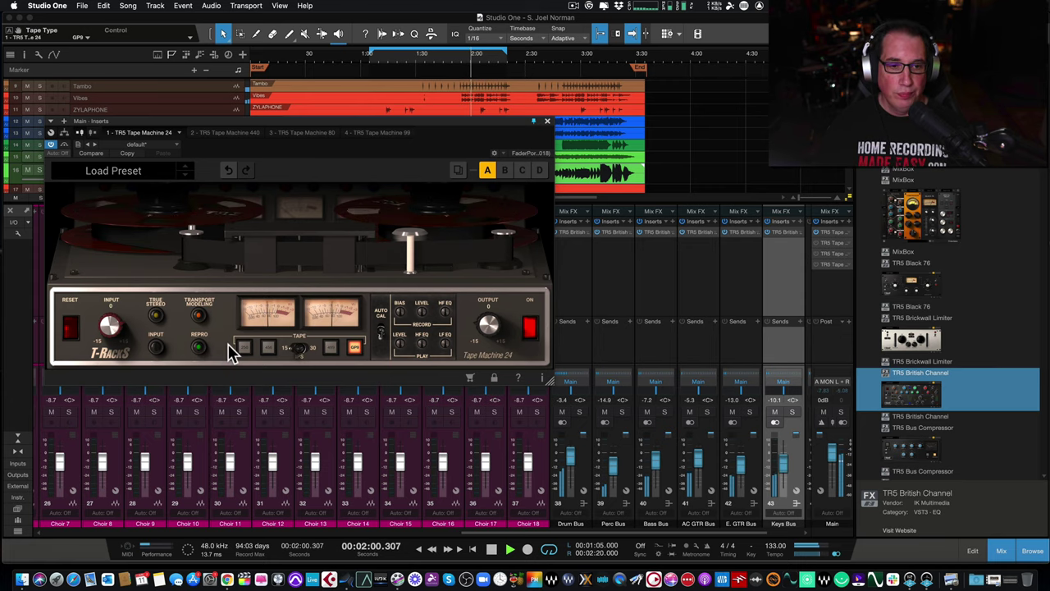
pyautogui.press('space')
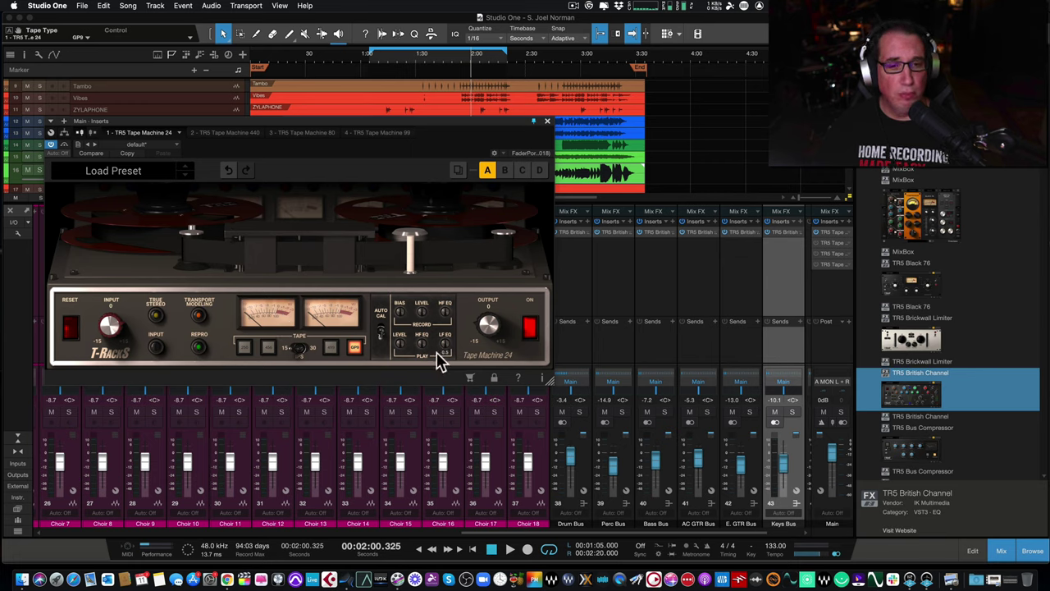
# Step: Compare 30 and 15 IPS on Tape Machine 24 with tape types 250 and 456, finishing on 456 at 15 IPS
pyautogui.click(246, 347)
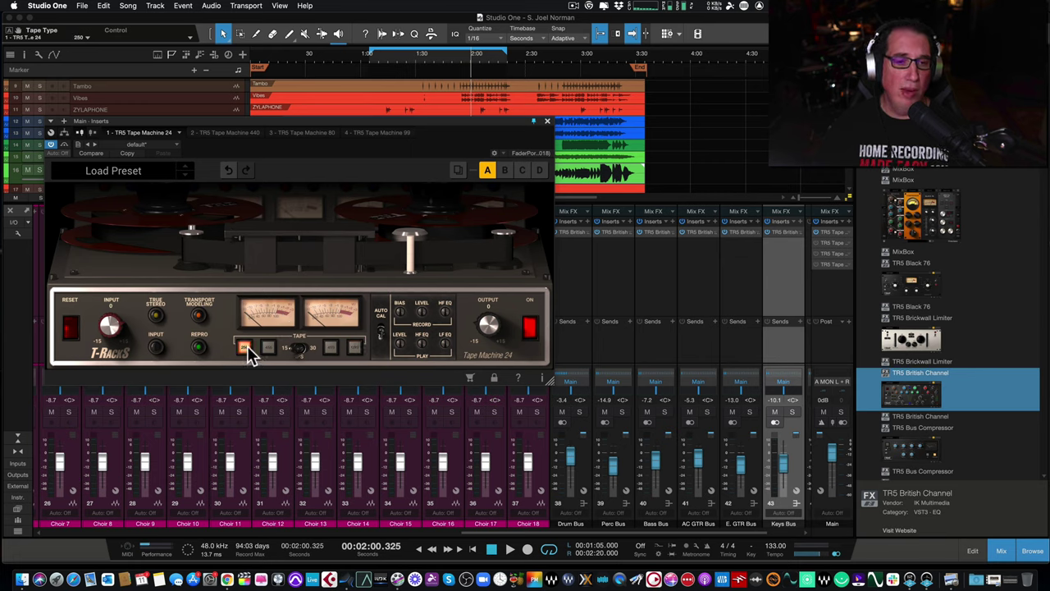
pyautogui.click(302, 351)
pyautogui.click(300, 351)
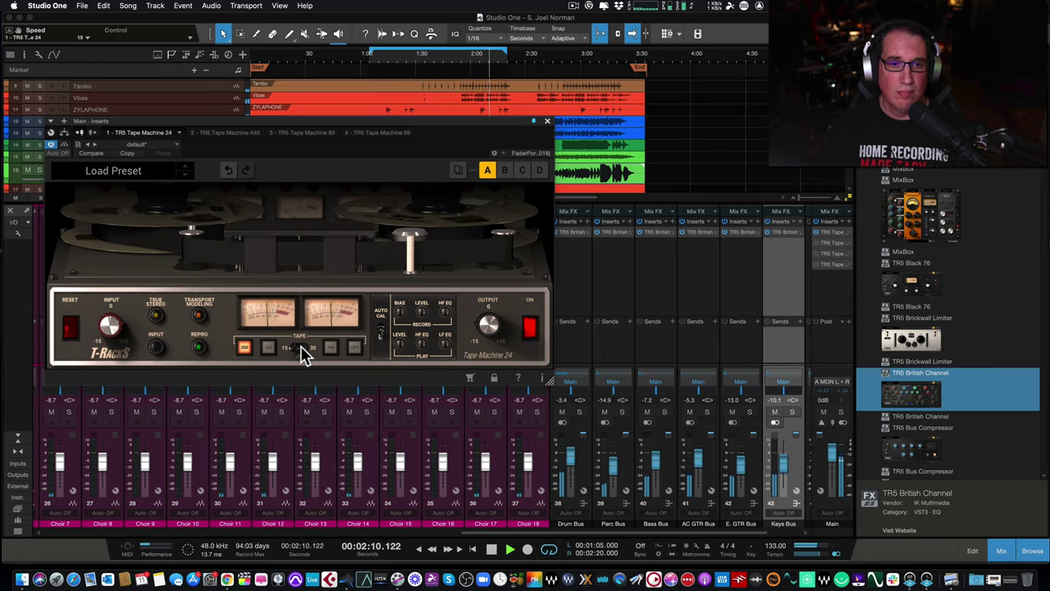
pyautogui.click(302, 351)
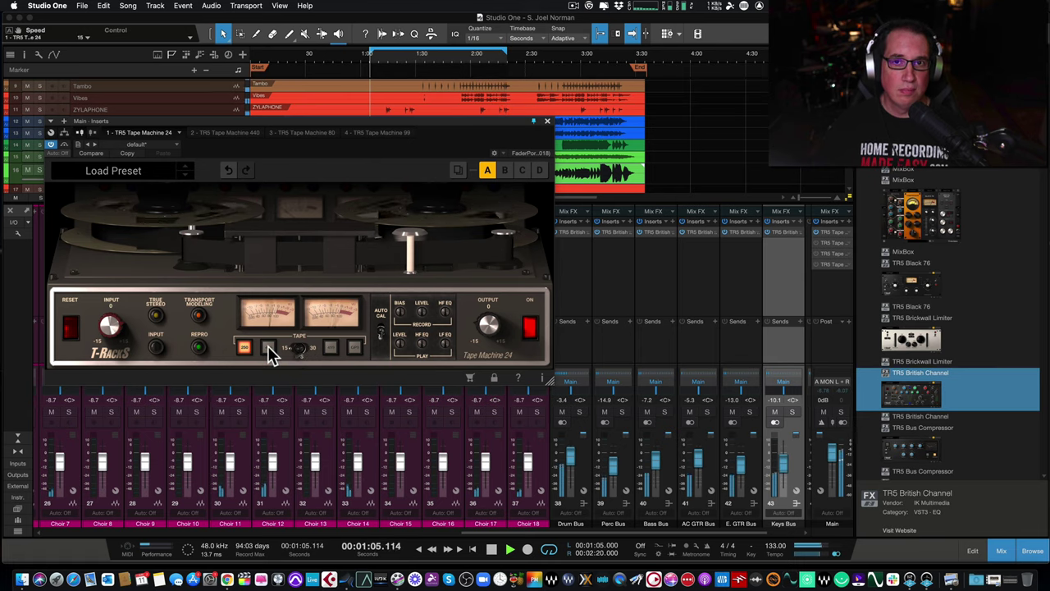
pyautogui.click(268, 347)
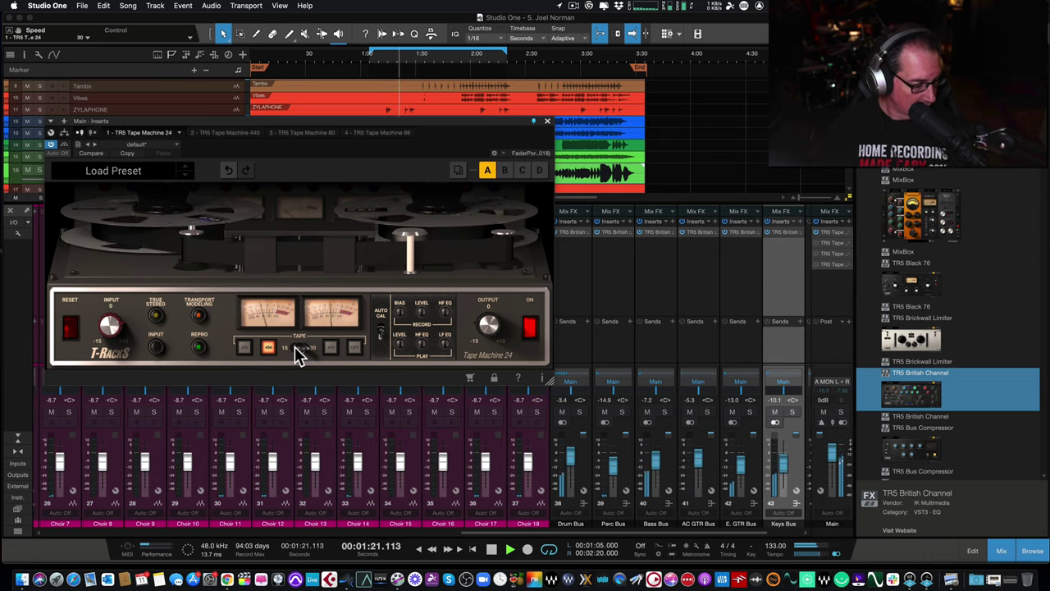
pyautogui.click(299, 350)
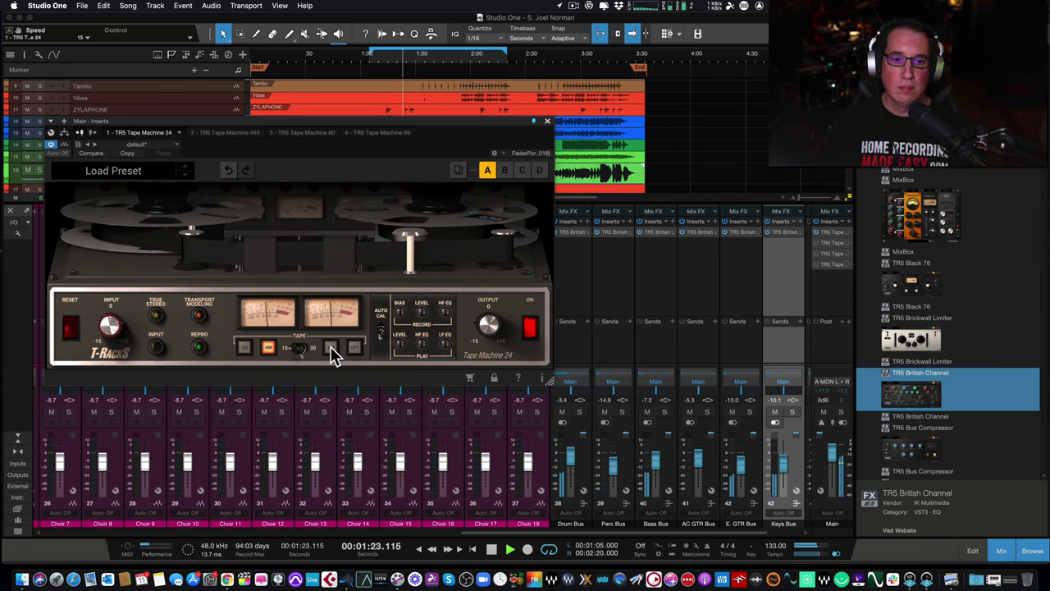
# Step: Compare 30 and 15 IPS with tape types 499 and GP9, leaving Tape Machine 24 on GP9 at 15 IPS
pyautogui.click(331, 348)
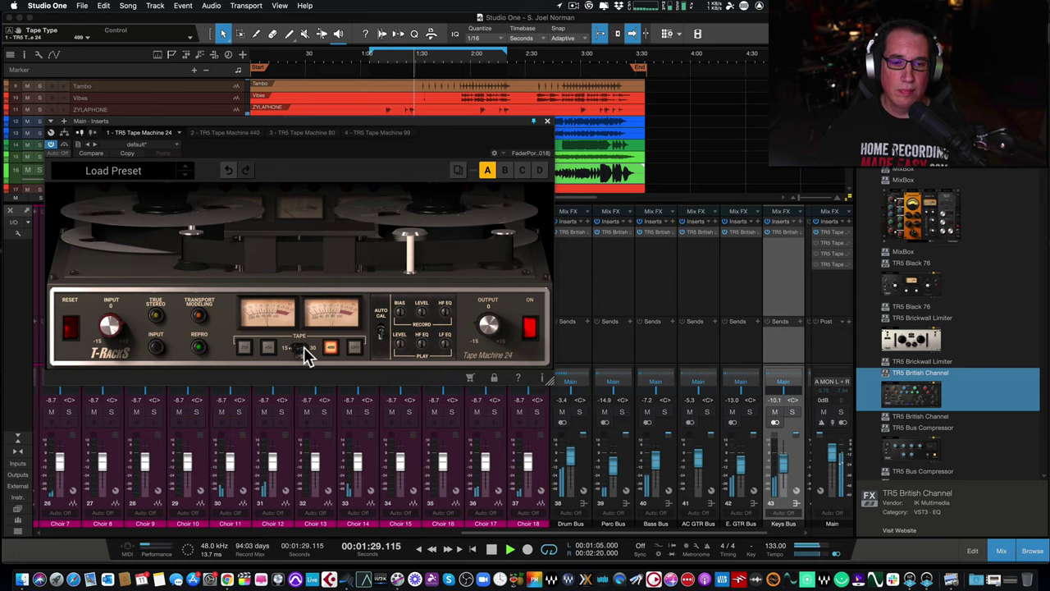
pyautogui.click(303, 348)
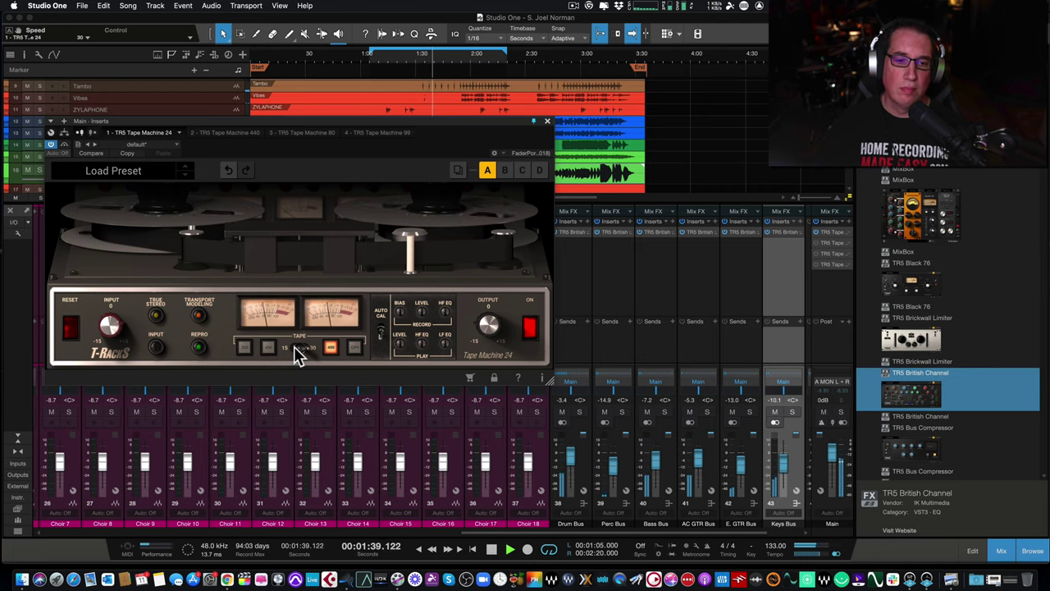
pyautogui.click(299, 349)
pyautogui.click(351, 347)
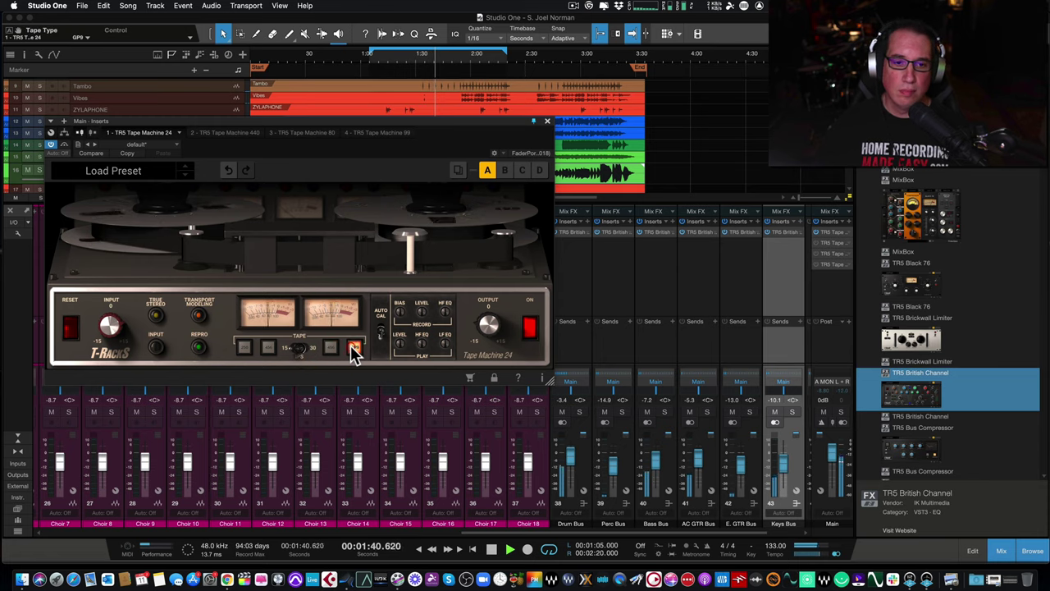
pyautogui.click(302, 348)
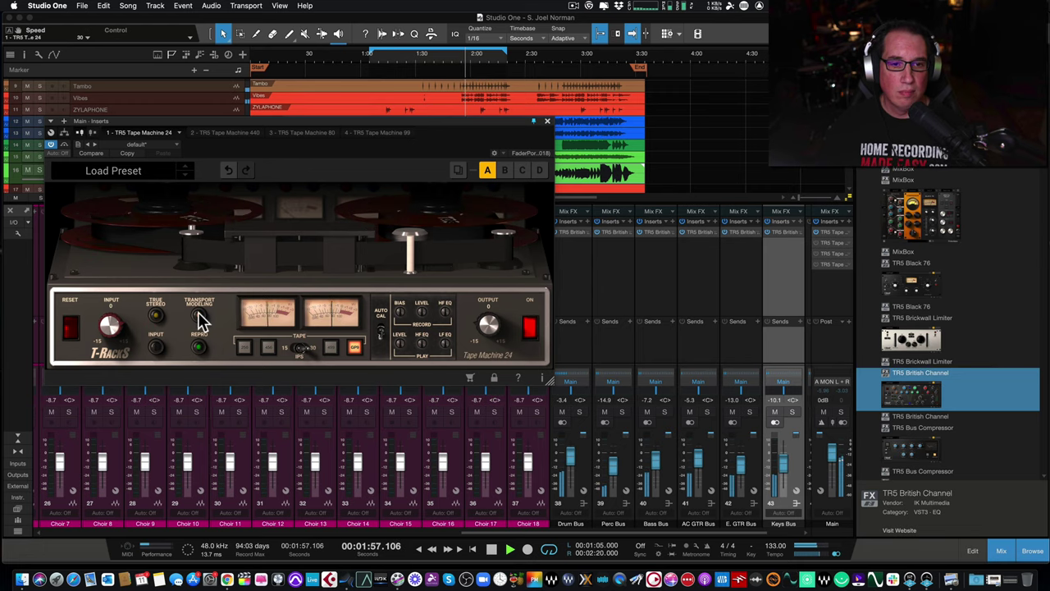
pyautogui.click(299, 352)
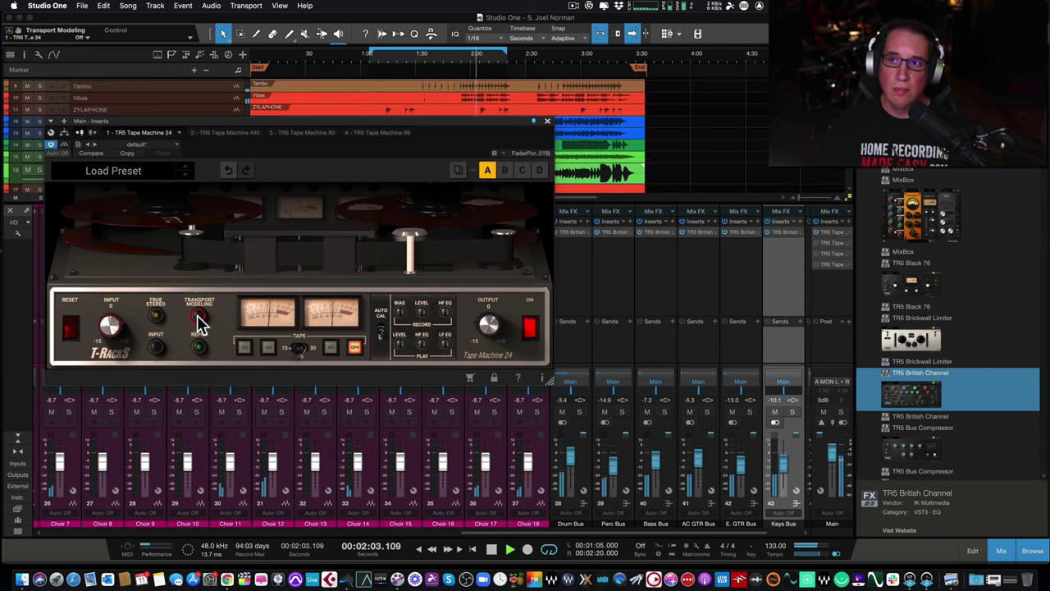
# Step: Toggle Transport Modeling off and back on, and compare Input with Repro monitoring on Tape Machine 24, finishing on Repro
pyautogui.click(197, 326)
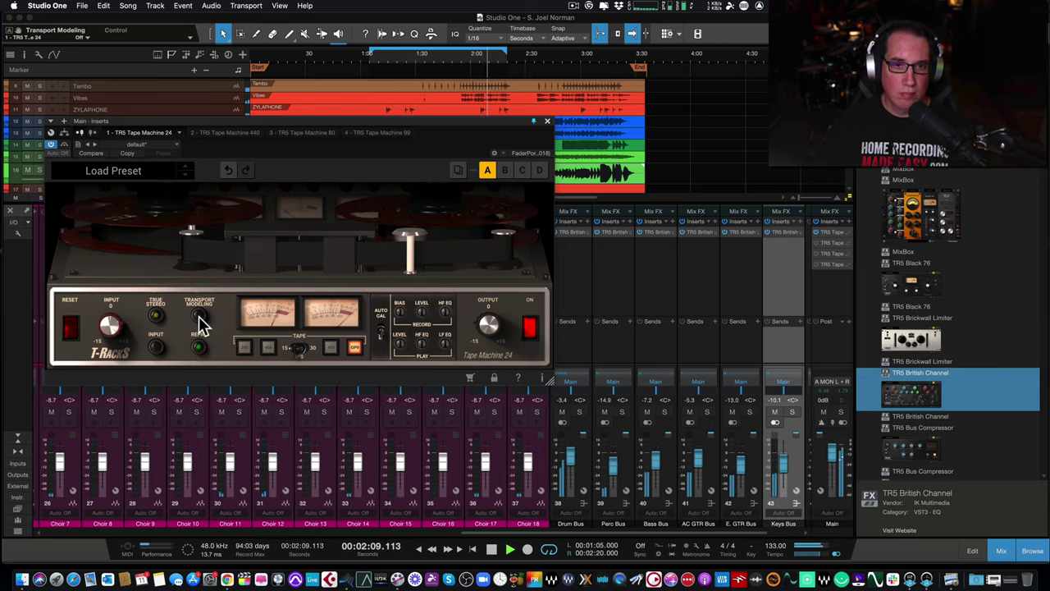
pyautogui.click(199, 323)
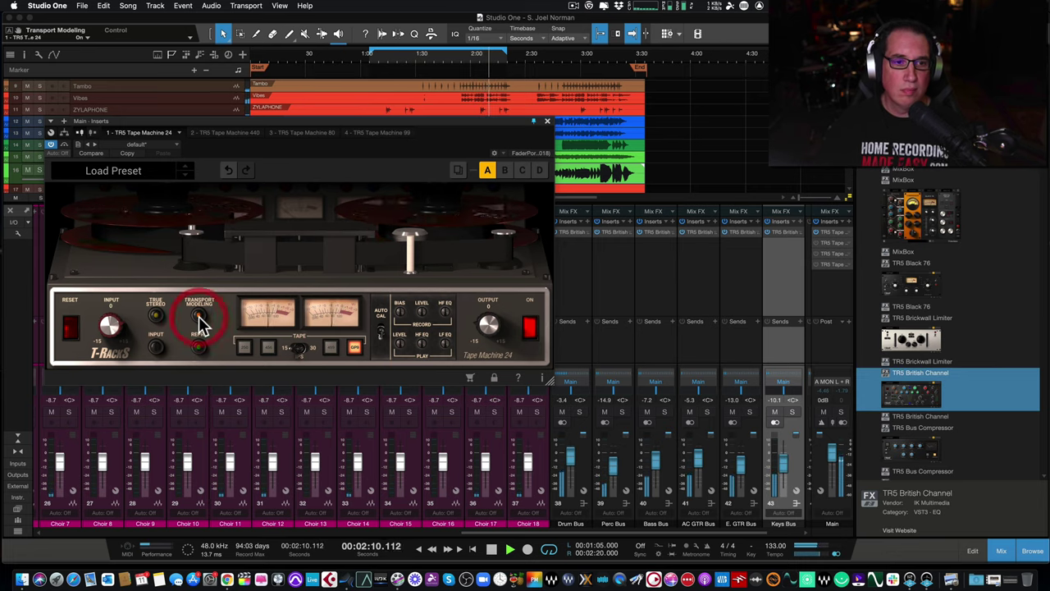
pyautogui.click(156, 348)
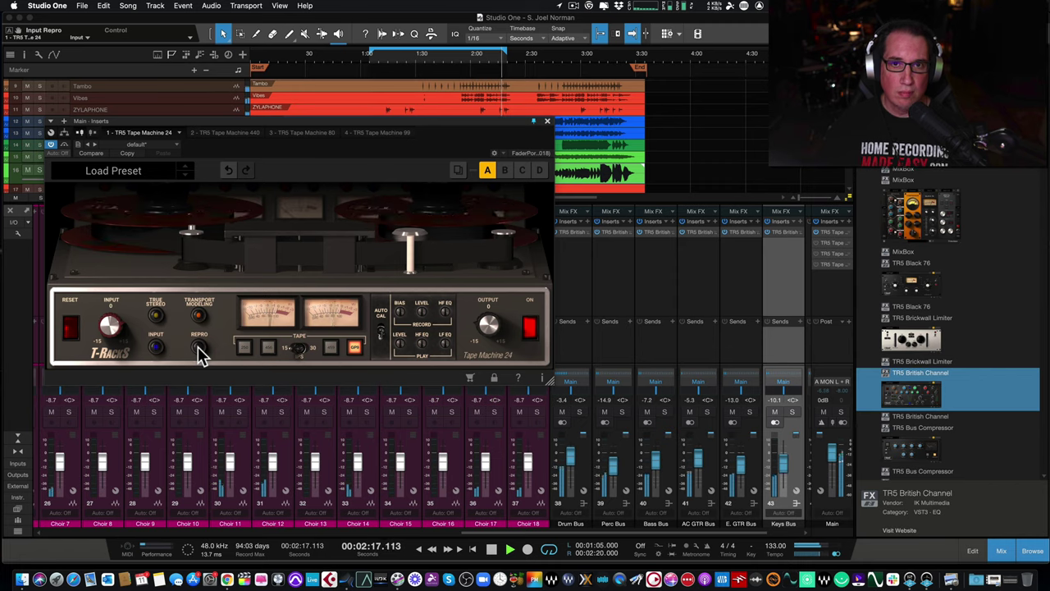
pyautogui.click(200, 350)
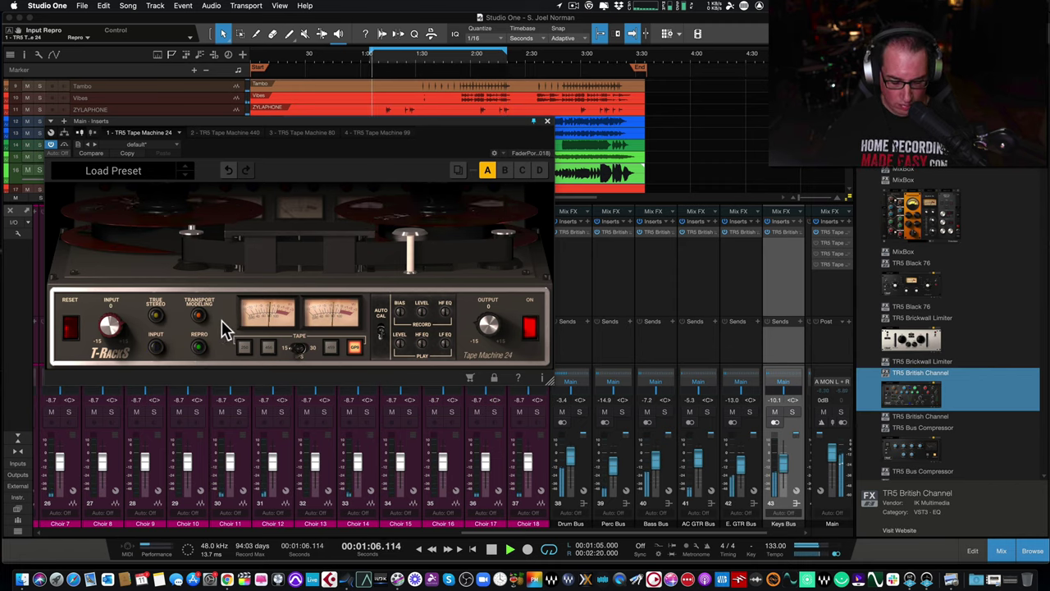
pyautogui.press('space')
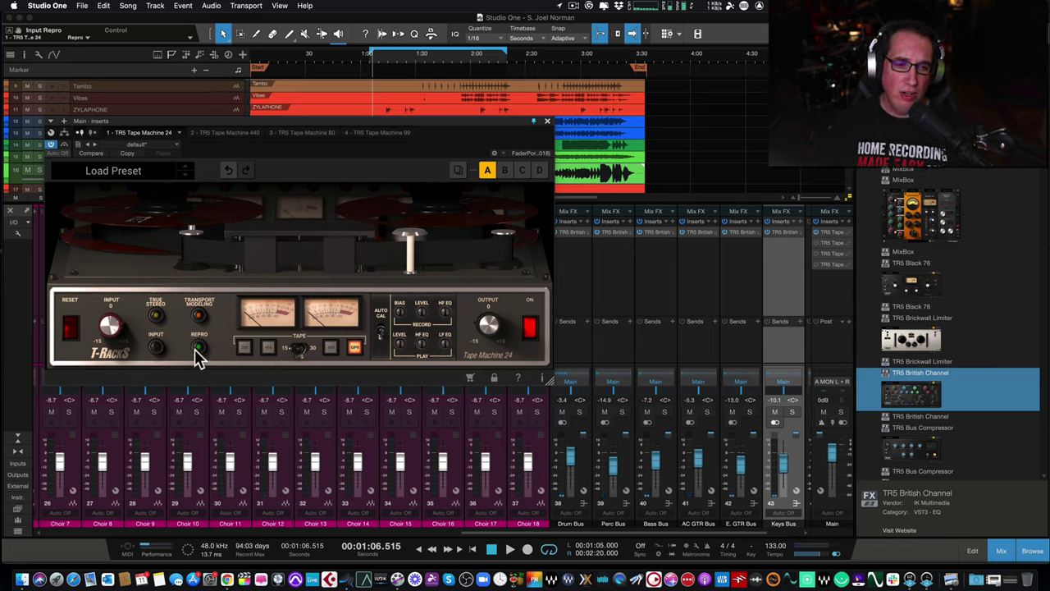
pyautogui.click(156, 348)
pyautogui.click(198, 348)
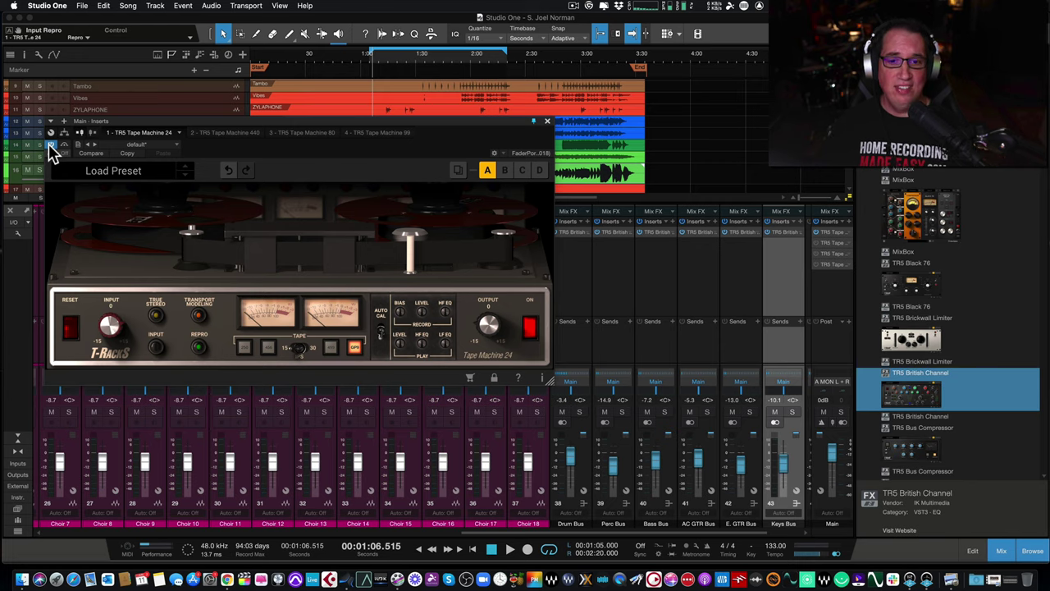
# Step: Bypass Tape Machine 24 and activate Tape Machine 440 on the Main bus, placing its window fully in view
pyautogui.click(548, 122)
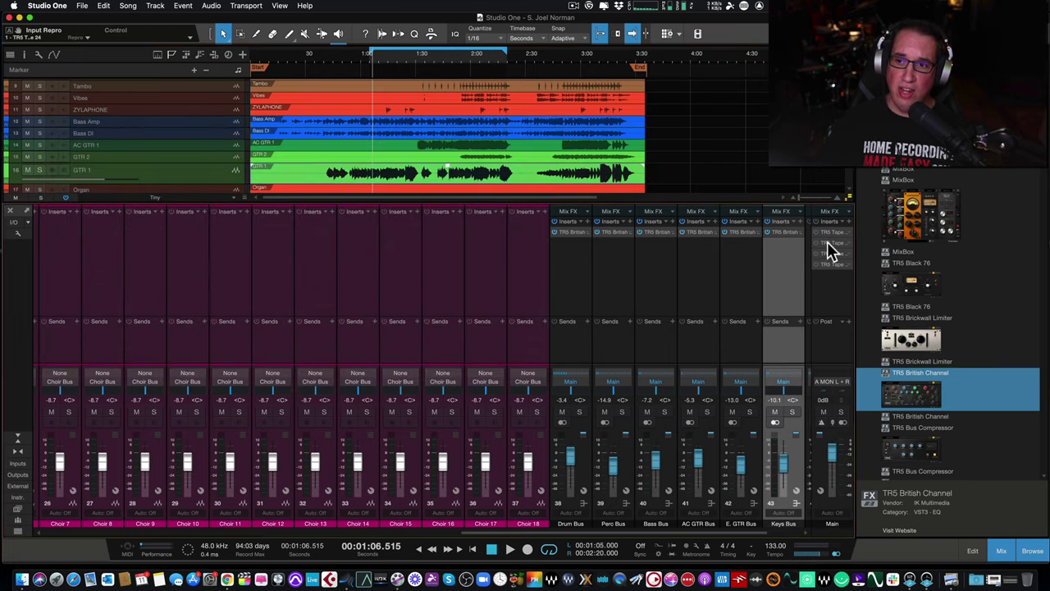
pyautogui.click(827, 244)
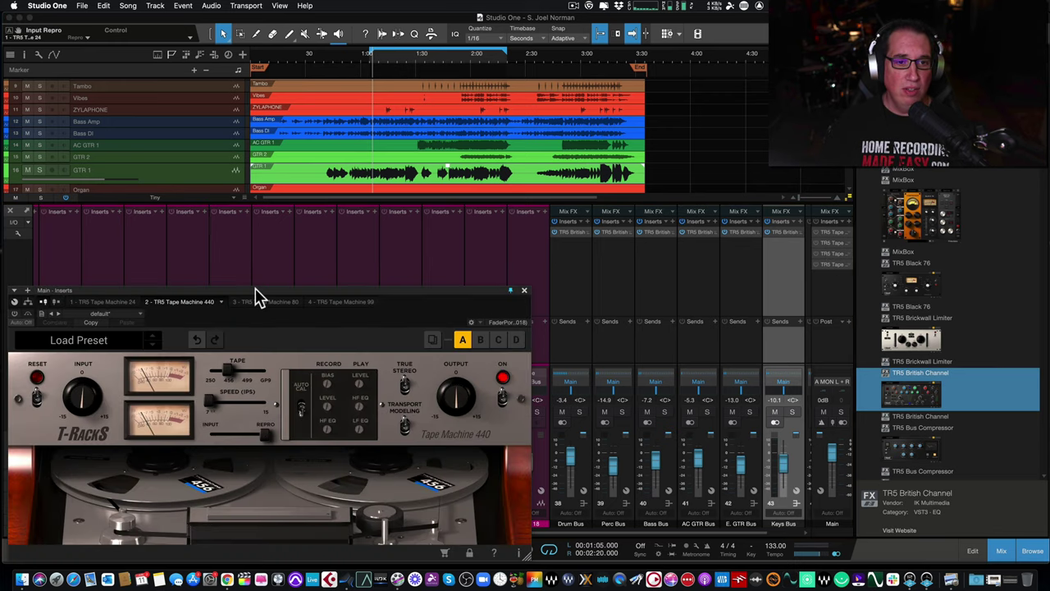
pyautogui.moveTo(258, 291); pyautogui.dragTo(263, 197)
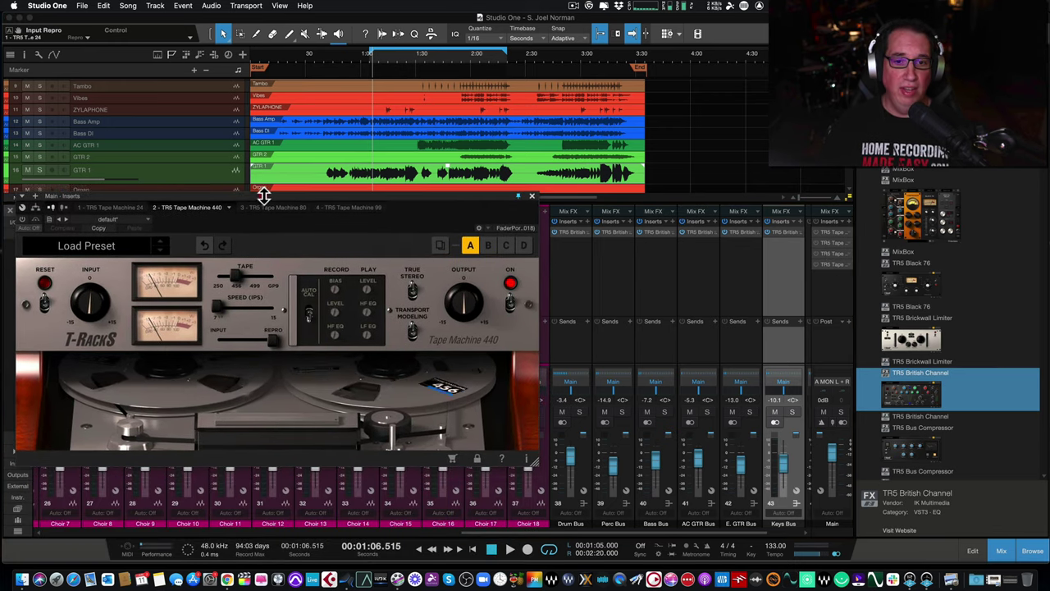
pyautogui.click(20, 218)
pyautogui.moveTo(112, 205); pyautogui.dragTo(112, 163)
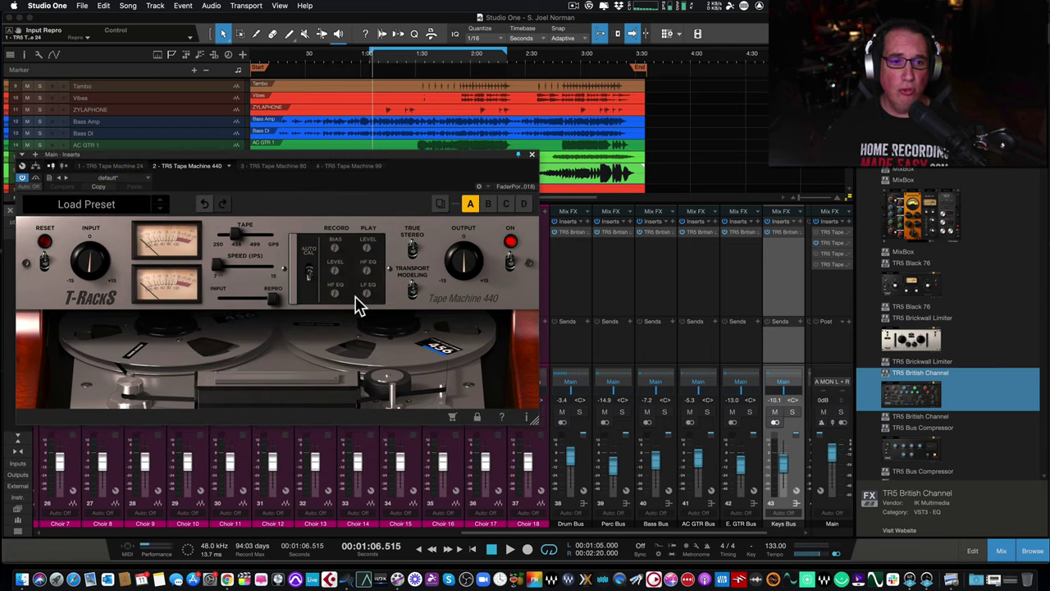
# Step: Set Tape Machine 440 to Repro, 7.5 IPS and tape type 250, switching Transport Modeling off and back on
pyautogui.moveTo(269, 300); pyautogui.dragTo(303, 294)
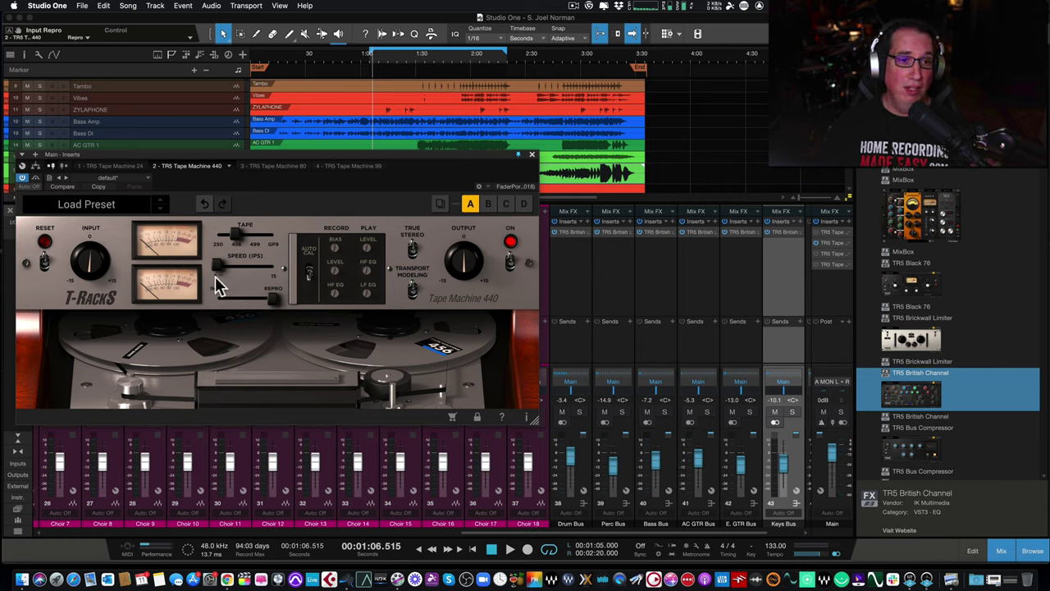
pyautogui.moveTo(216, 267)
pyautogui.mouseDown()
pyautogui.moveTo(305, 276)
pyautogui.moveTo(197, 272)
pyautogui.mouseUp()
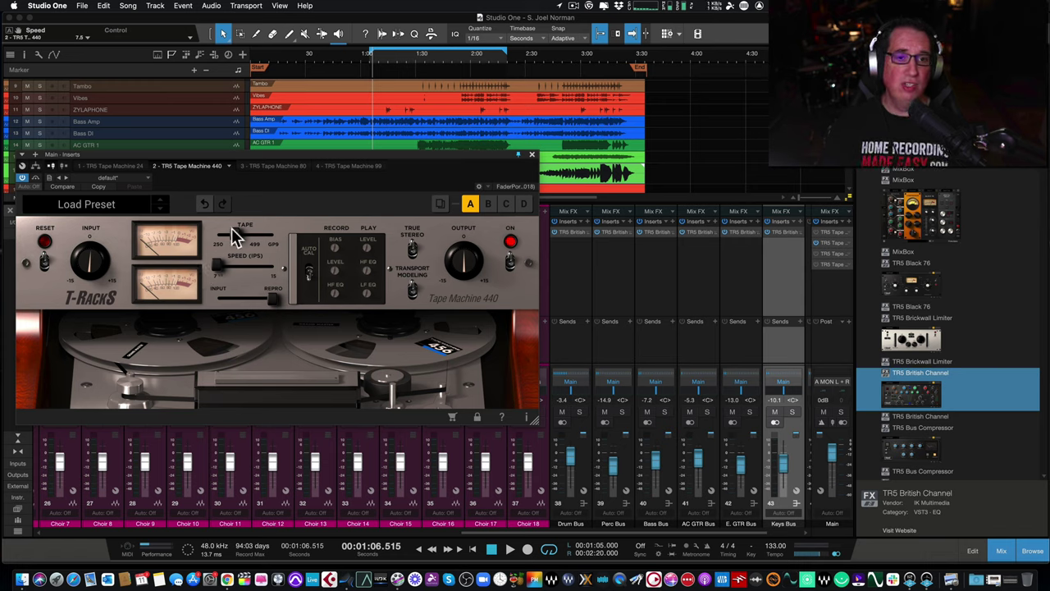
pyautogui.click(193, 233)
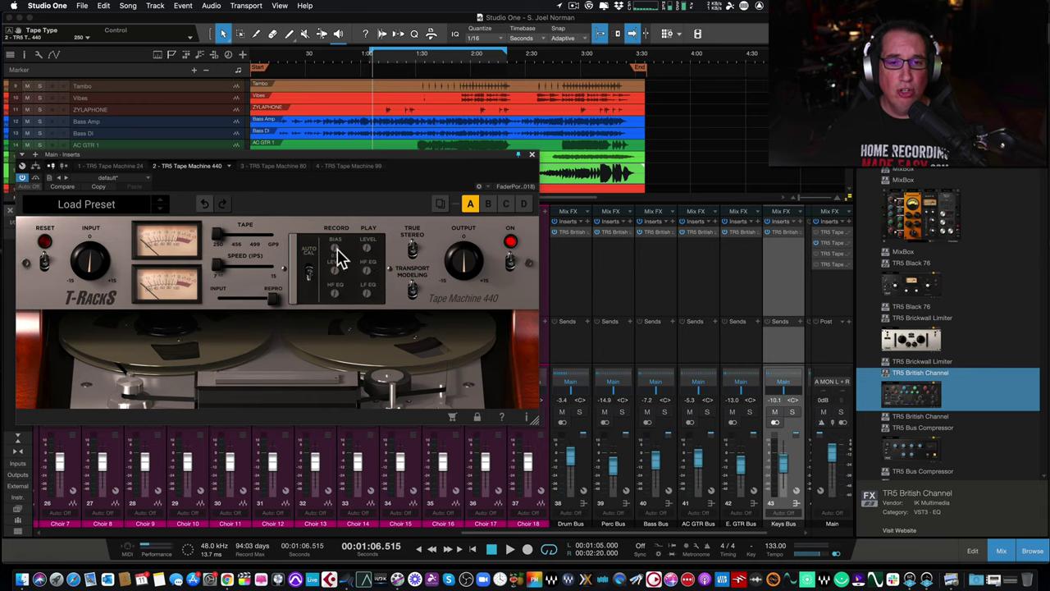
pyautogui.click(411, 253)
pyautogui.click(411, 289)
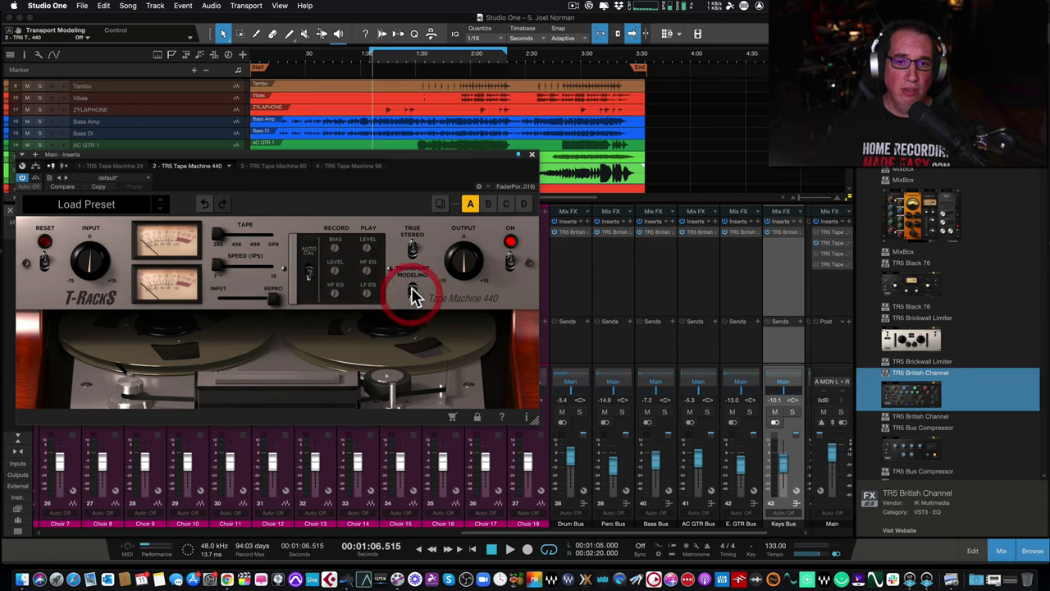
# Step: Raise the Tape Machine 440 input to 7.6 dB and lower its output to -5.9 dB, with playback running
pyautogui.moveTo(484, 266)
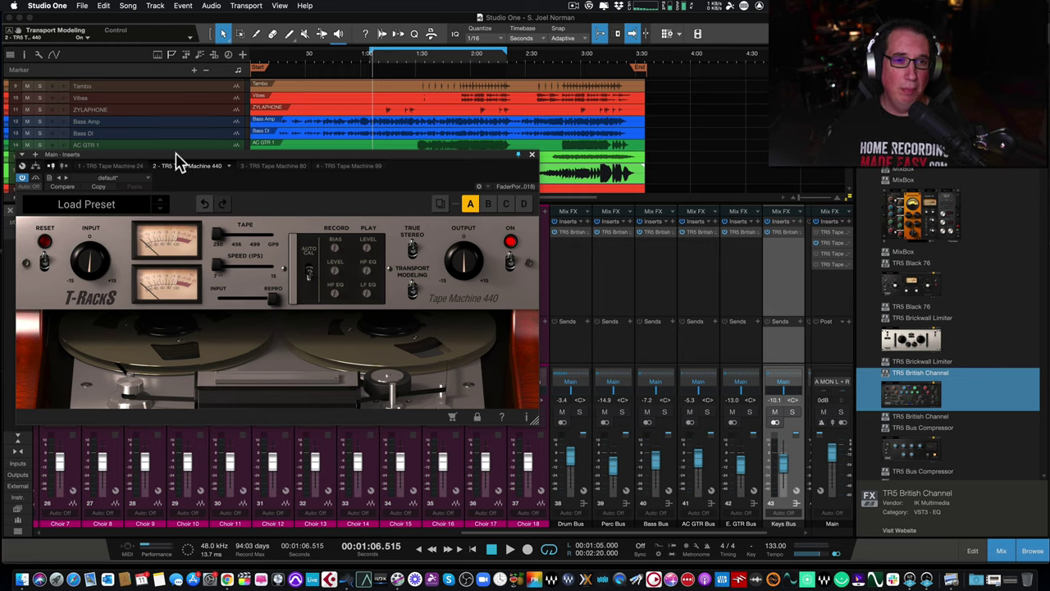
pyautogui.moveTo(175, 156); pyautogui.dragTo(176, 152)
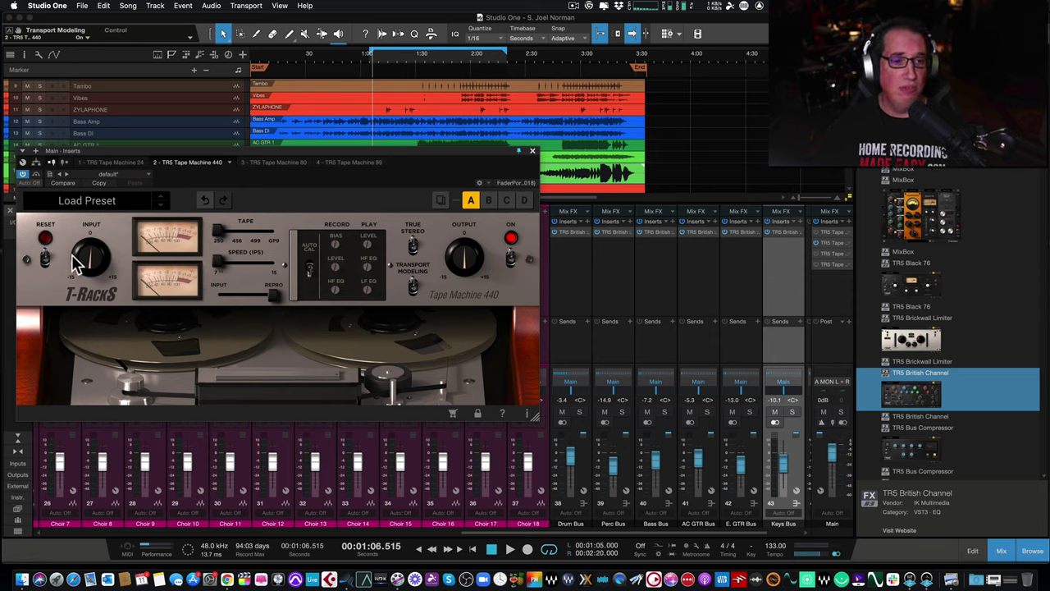
pyautogui.moveTo(90, 259)
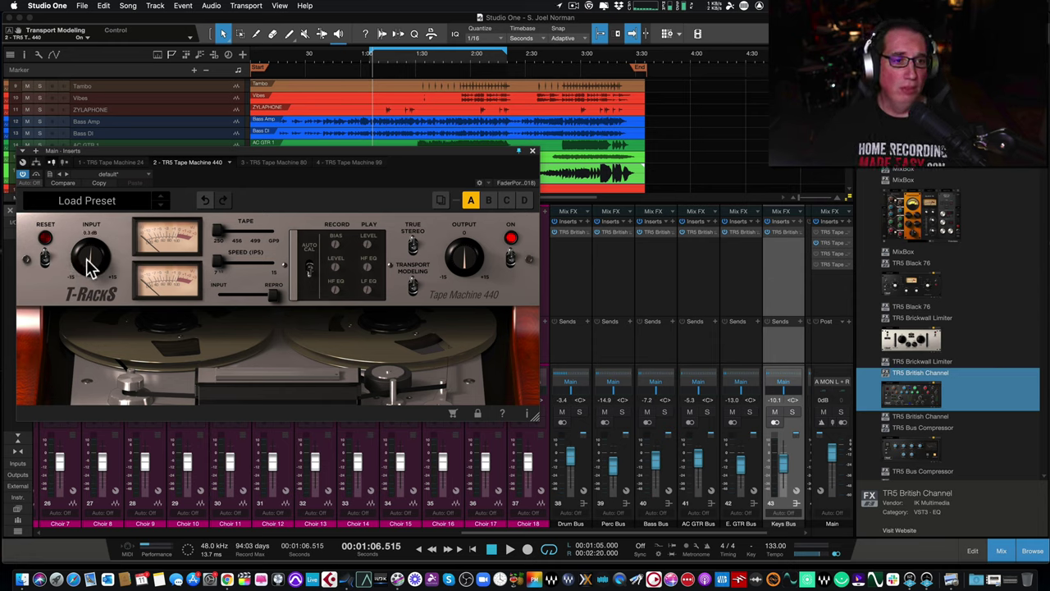
pyautogui.moveTo(90, 265); pyautogui.dragTo(80, 214)
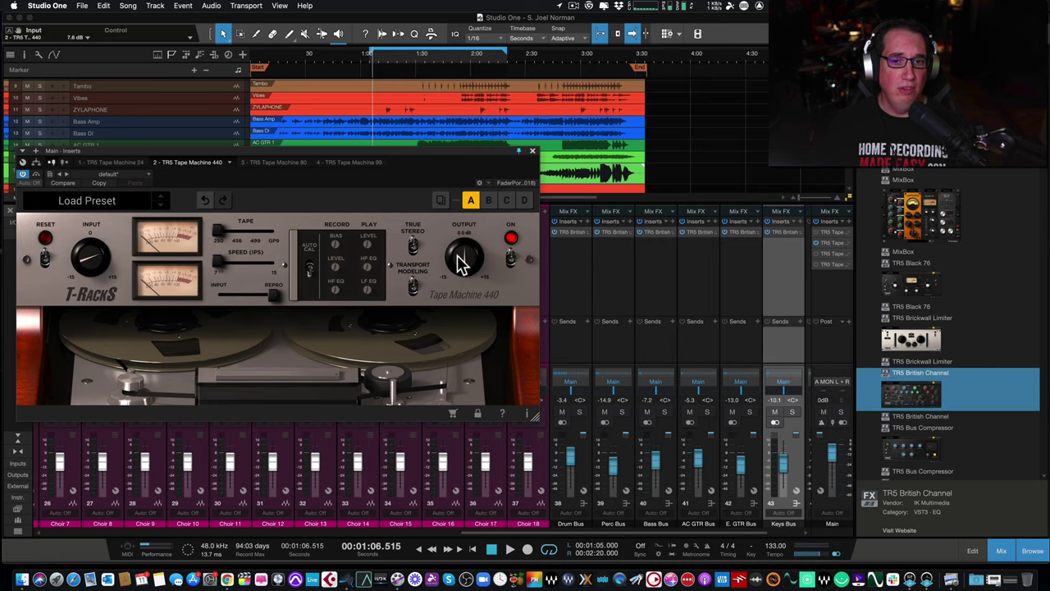
pyautogui.moveTo(459, 262); pyautogui.dragTo(450, 306)
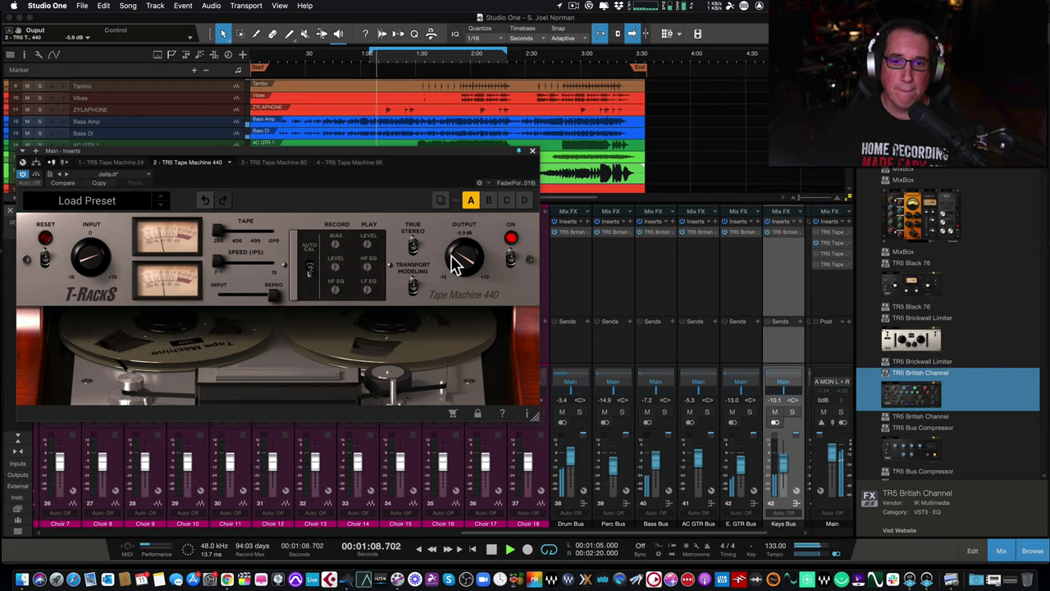
# Step: Raise the Tape Machine 440 input further and lower its output to -9.7 dB during playback
pyautogui.moveTo(452, 263); pyautogui.dragTo(451, 276)
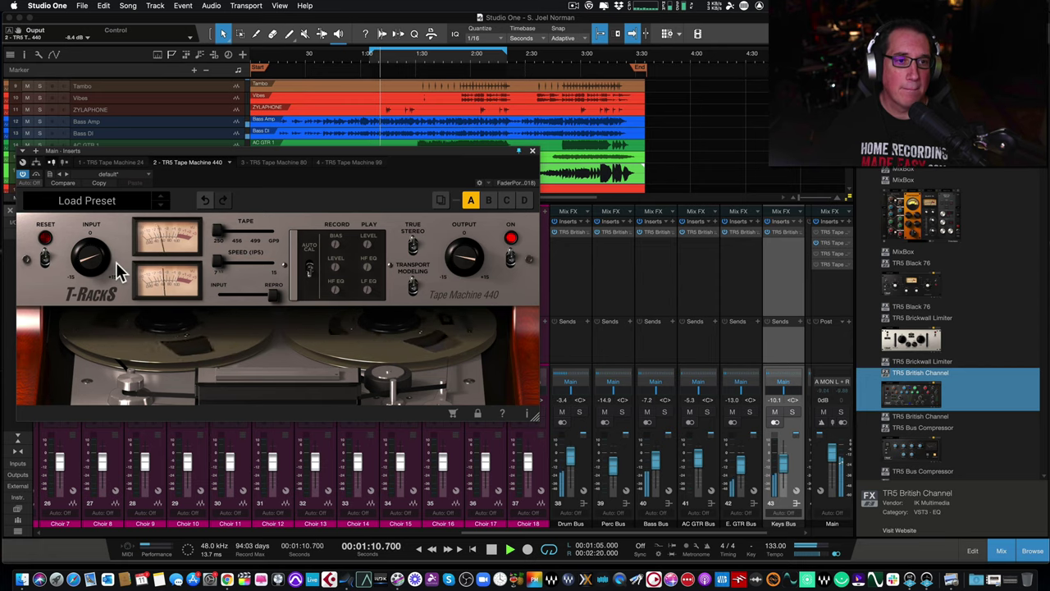
pyautogui.moveTo(93, 264); pyautogui.dragTo(98, 250)
pyautogui.moveTo(458, 257); pyautogui.dragTo(456, 272)
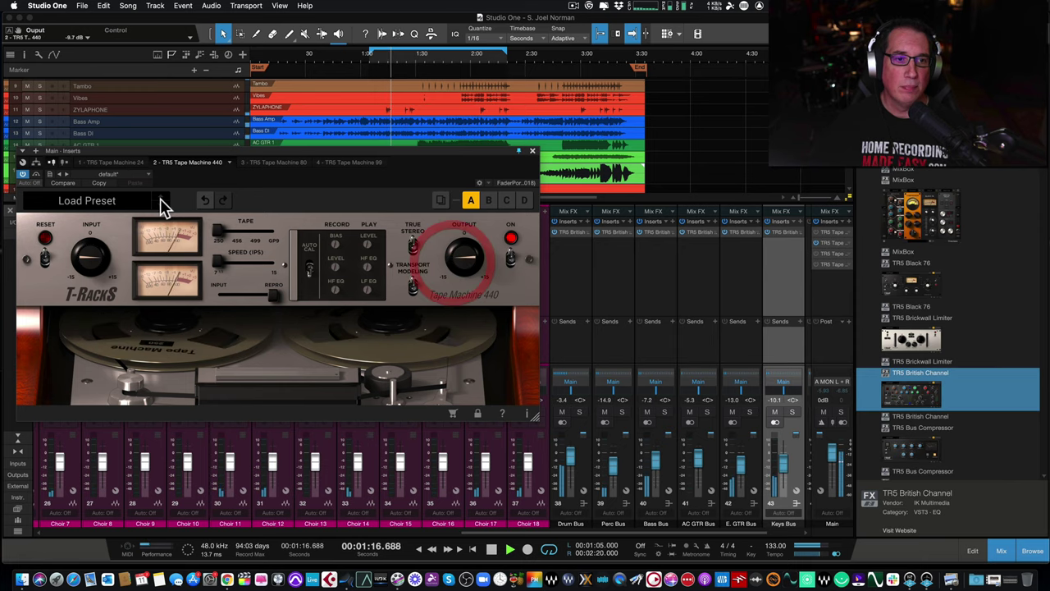
# Step: Bypass and re-enable Tape Machine 440 twice during playback to compare the mix with and without it
pyautogui.click(34, 175)
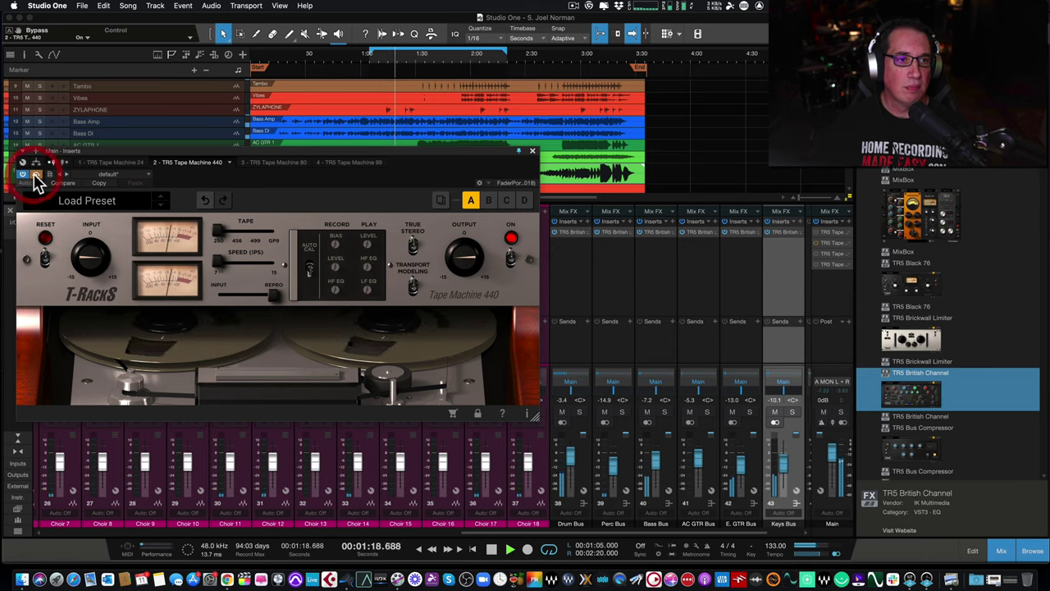
pyautogui.click(35, 174)
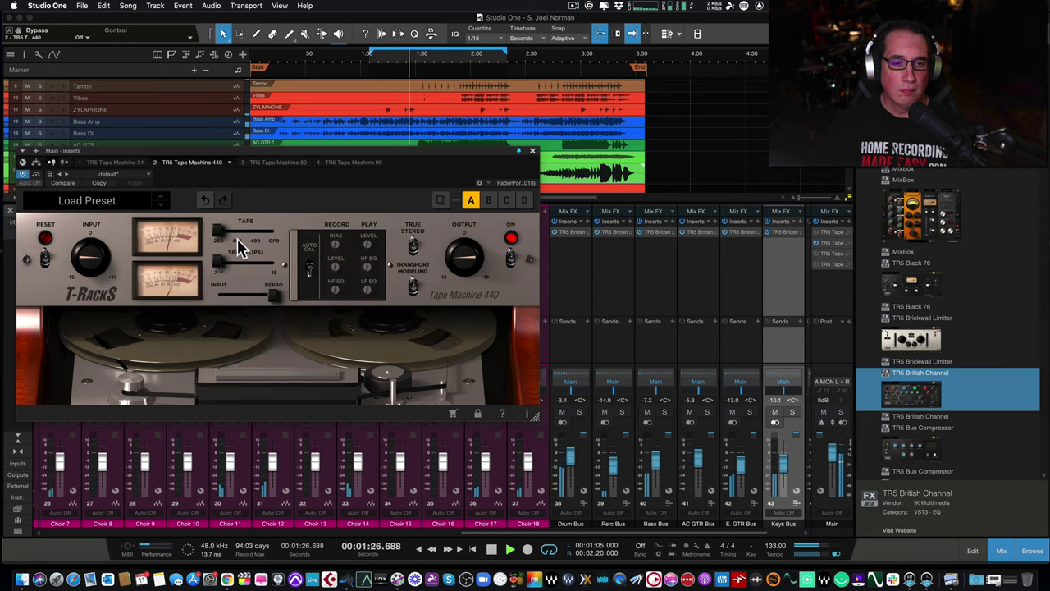
pyautogui.click(36, 176)
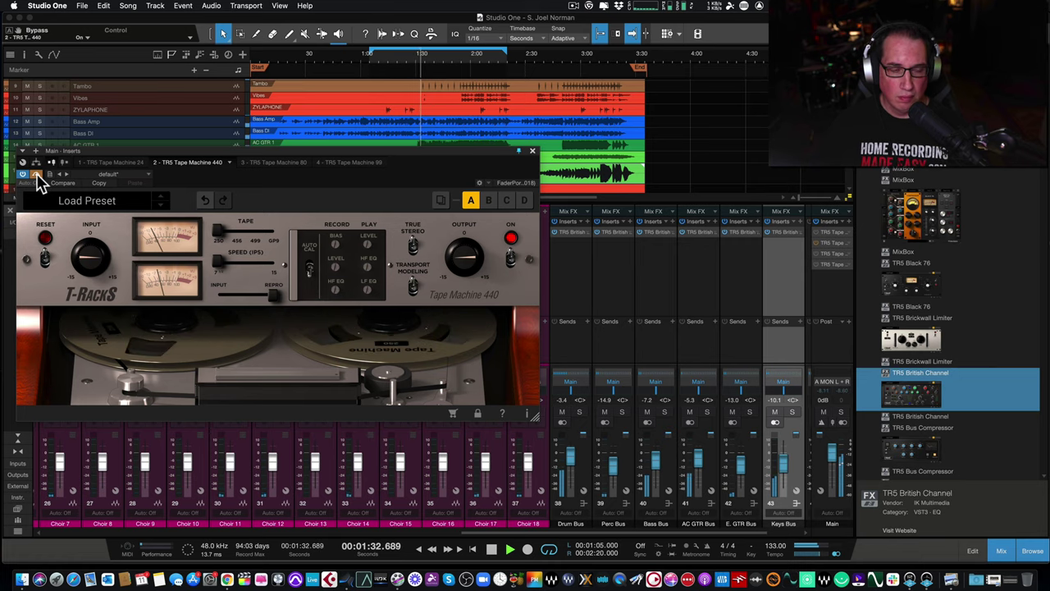
pyautogui.click(36, 175)
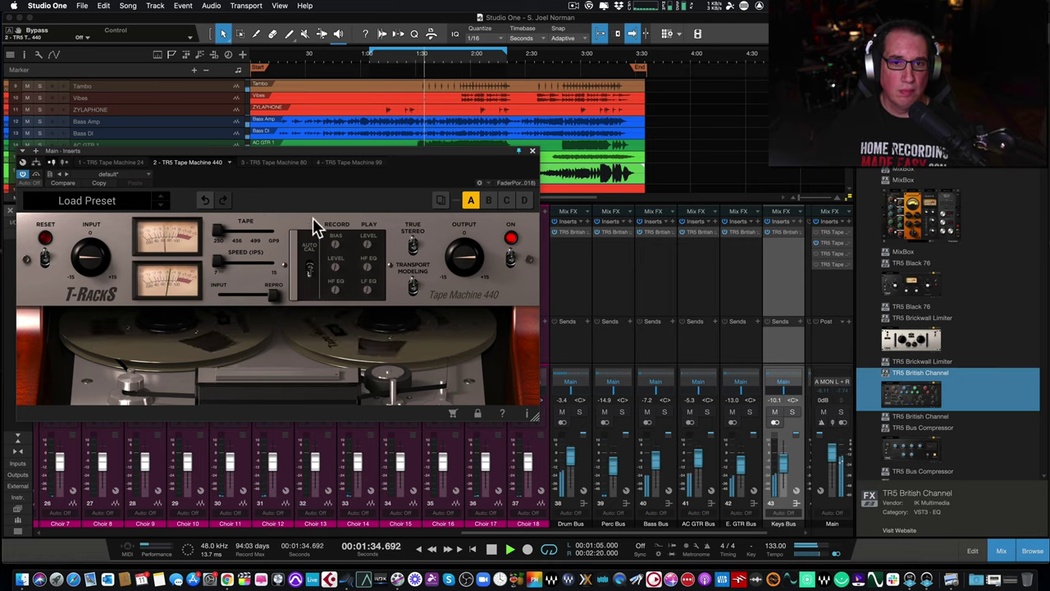
# Step: Lower the Tape Machine 440 output to -10.6 dB and check the level match by bypassing and re-enabling it
pyautogui.moveTo(482, 270); pyautogui.dragTo(406, 259)
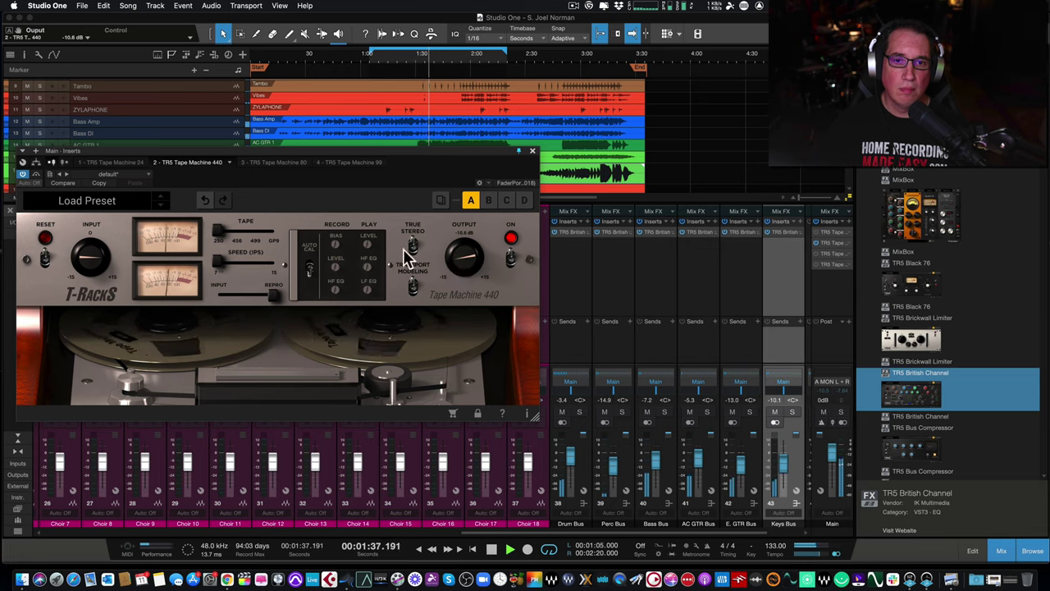
pyautogui.click(35, 174)
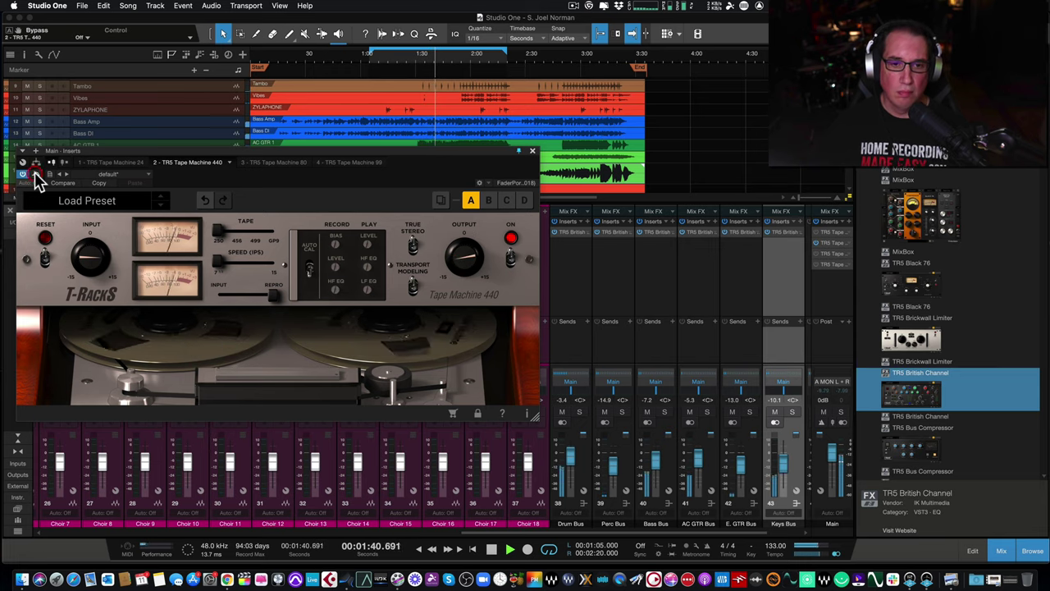
pyautogui.click(34, 174)
# Step: Audition tape types 456, 499 and GP9 in turn on Tape Machine 440 at 7.5 IPS
pyautogui.moveTo(253, 161); pyautogui.dragTo(252, 157)
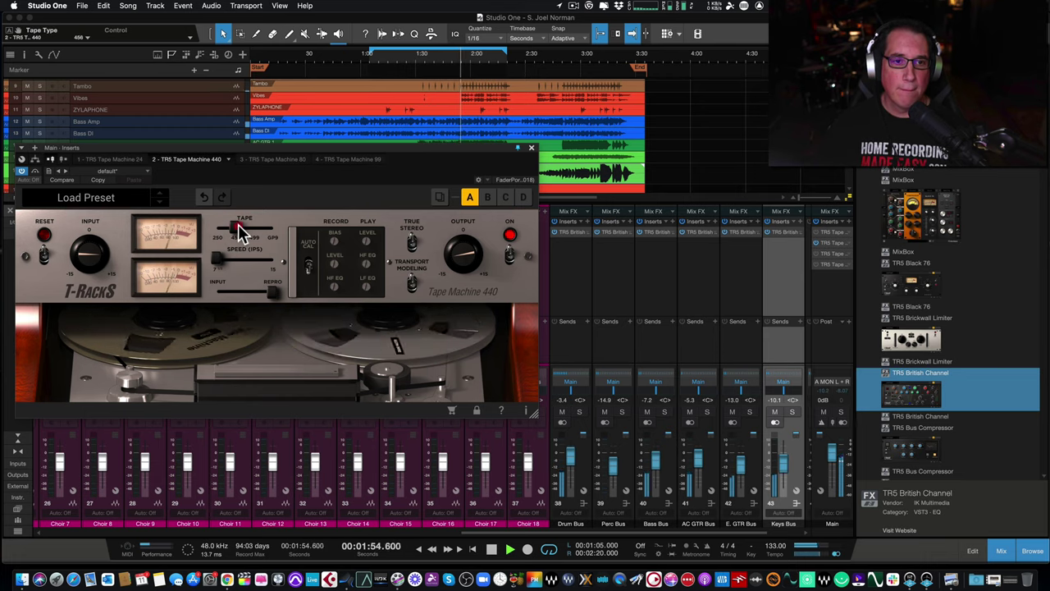
pyautogui.click(235, 225)
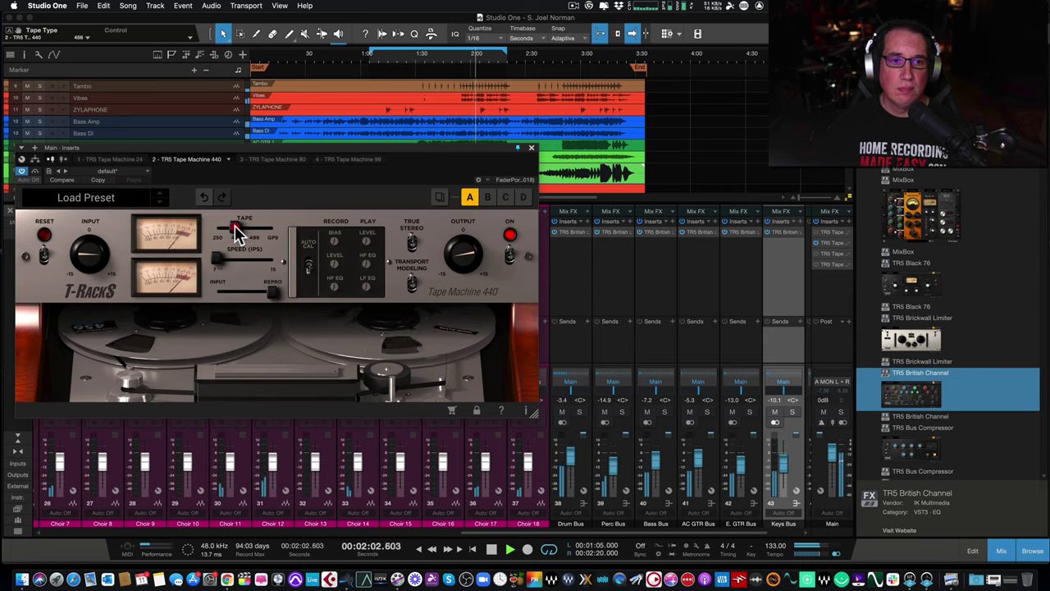
pyautogui.moveTo(235, 225); pyautogui.dragTo(255, 233)
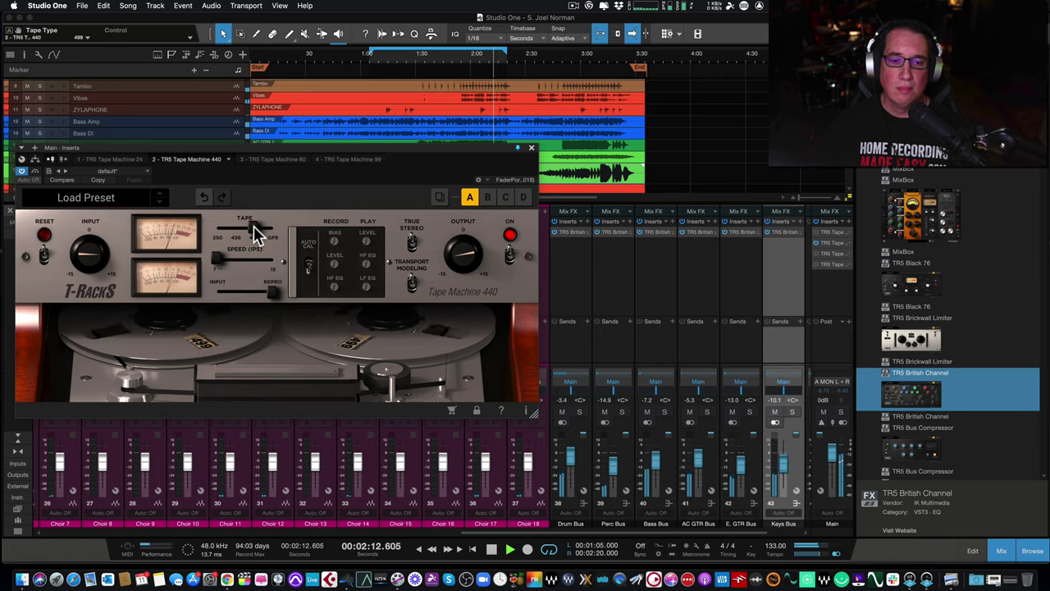
pyautogui.moveTo(253, 226); pyautogui.dragTo(273, 224)
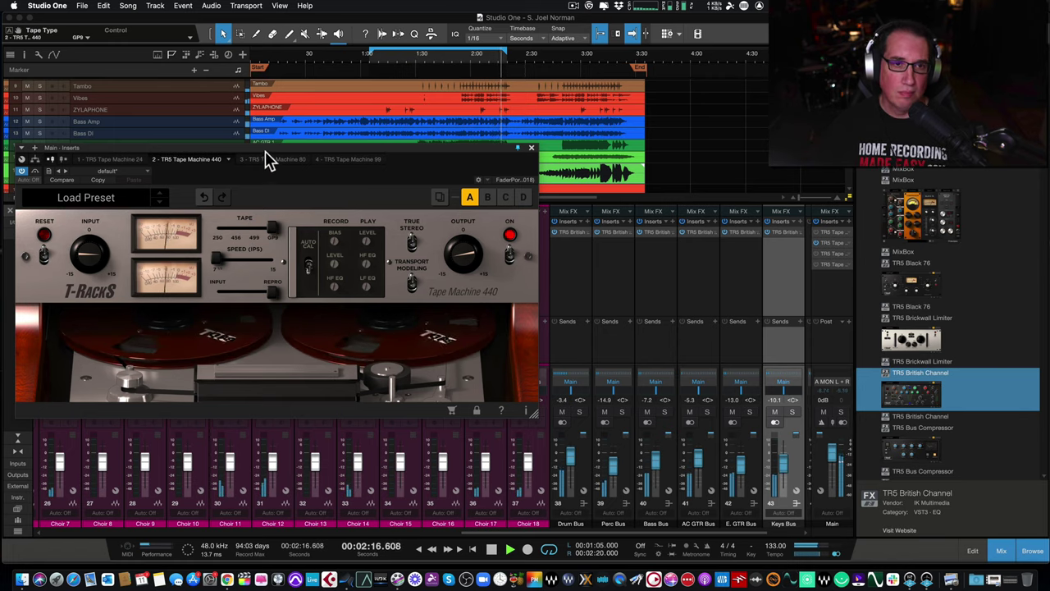
pyautogui.moveTo(267, 147); pyautogui.dragTo(273, 139)
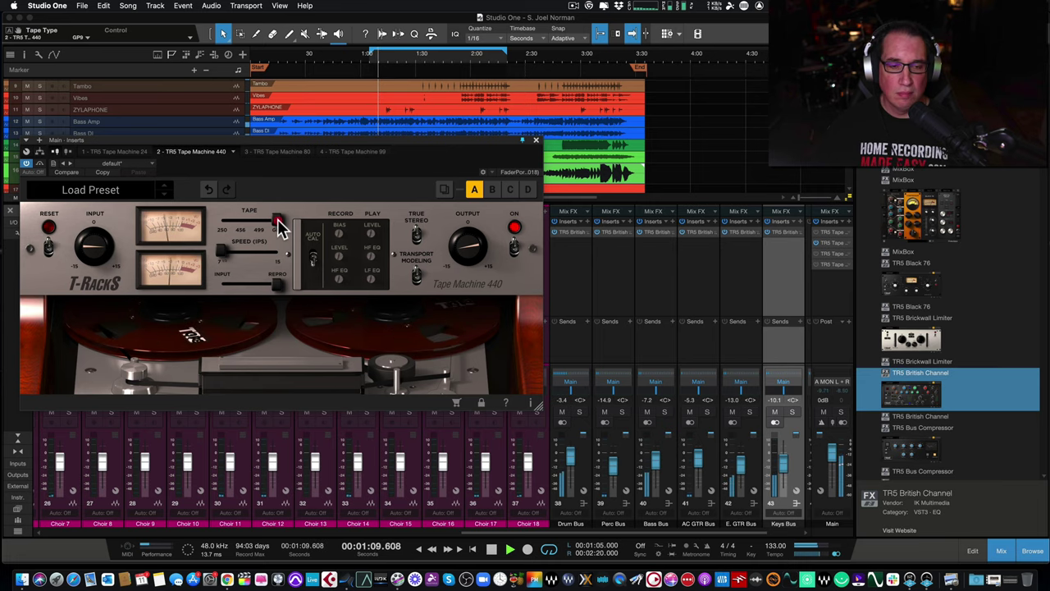
# Step: Return Tape Machine 440 to tape type 250 and set its speed to 15 IPS
pyautogui.moveTo(279, 226); pyautogui.dragTo(223, 231)
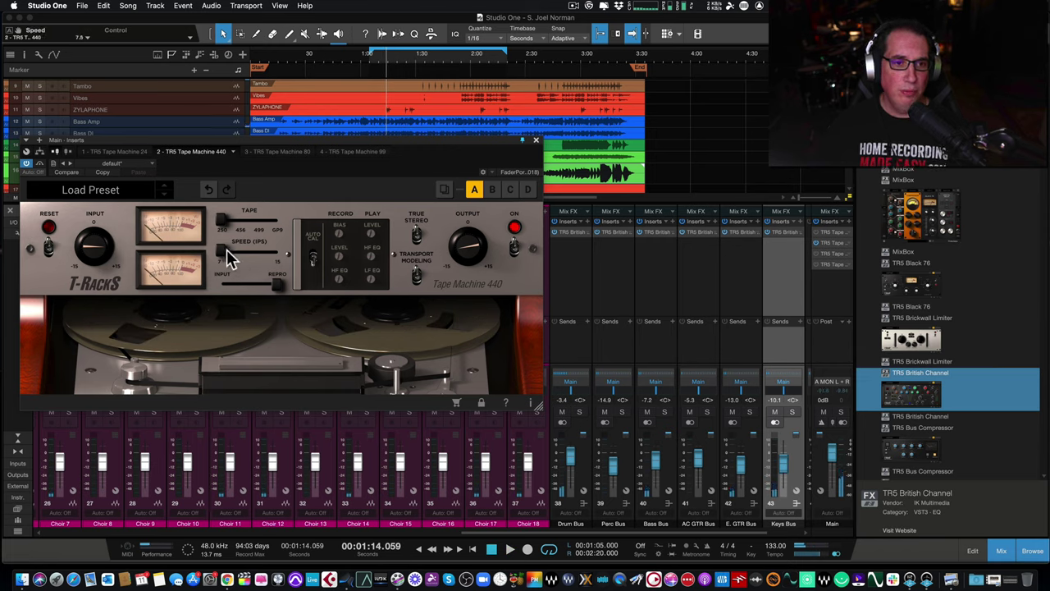
pyautogui.moveTo(226, 250); pyautogui.dragTo(304, 258)
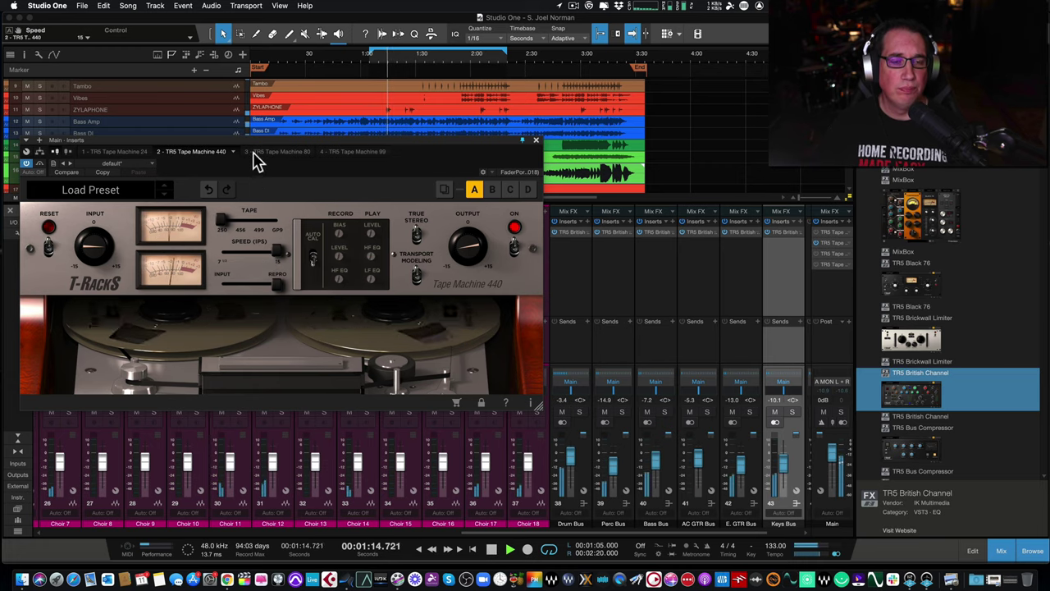
pyautogui.moveTo(256, 140); pyautogui.dragTo(256, 144)
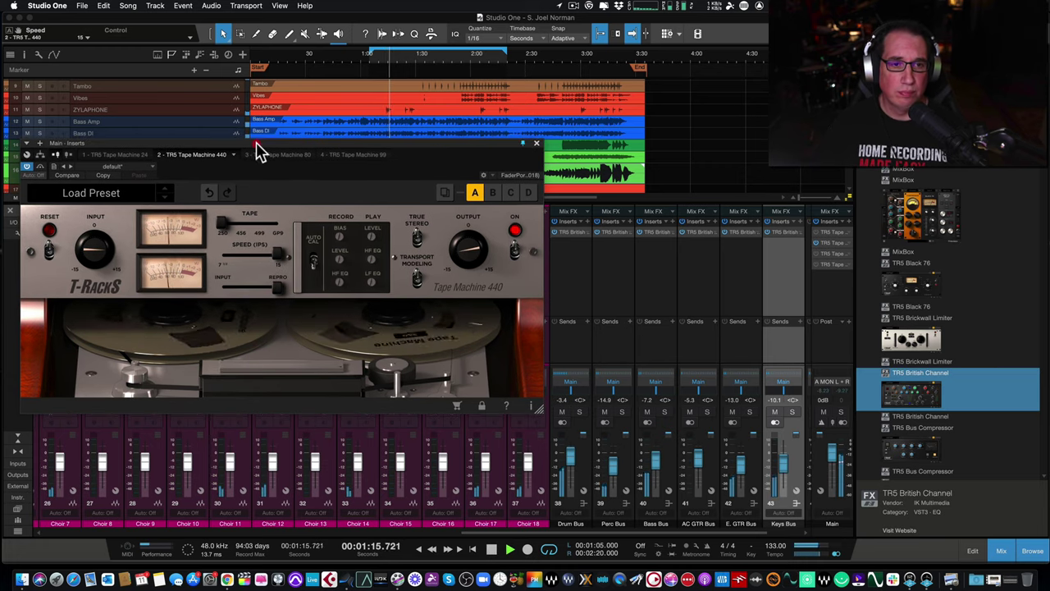
# Step: Audition tape types 456, 499 and GP9 in turn on Tape Machine 440 at 15 IPS
pyautogui.click(228, 227)
pyautogui.moveTo(228, 227); pyautogui.dragTo(241, 228)
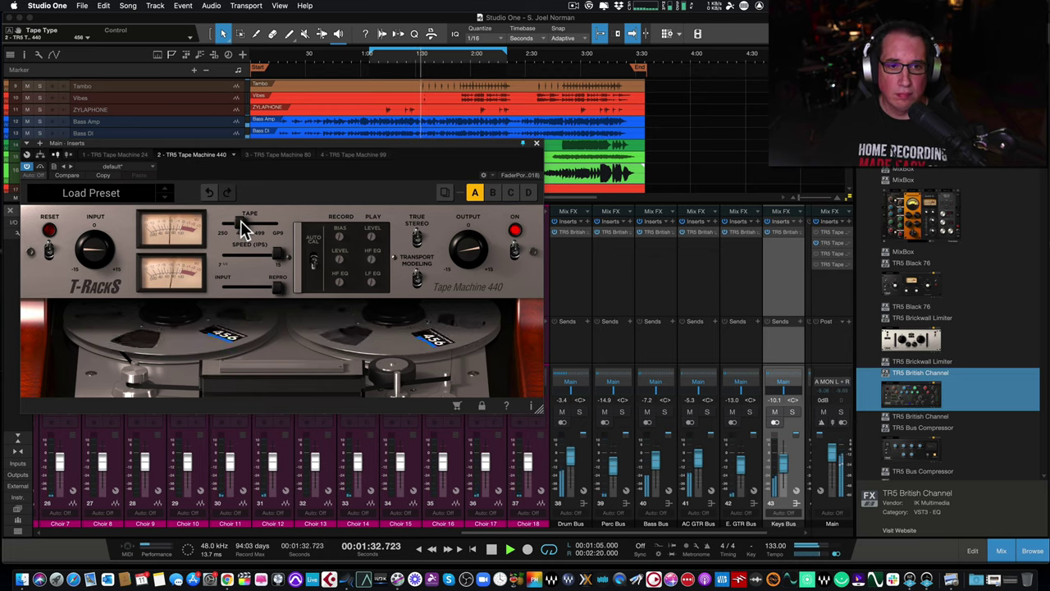
pyautogui.click(258, 223)
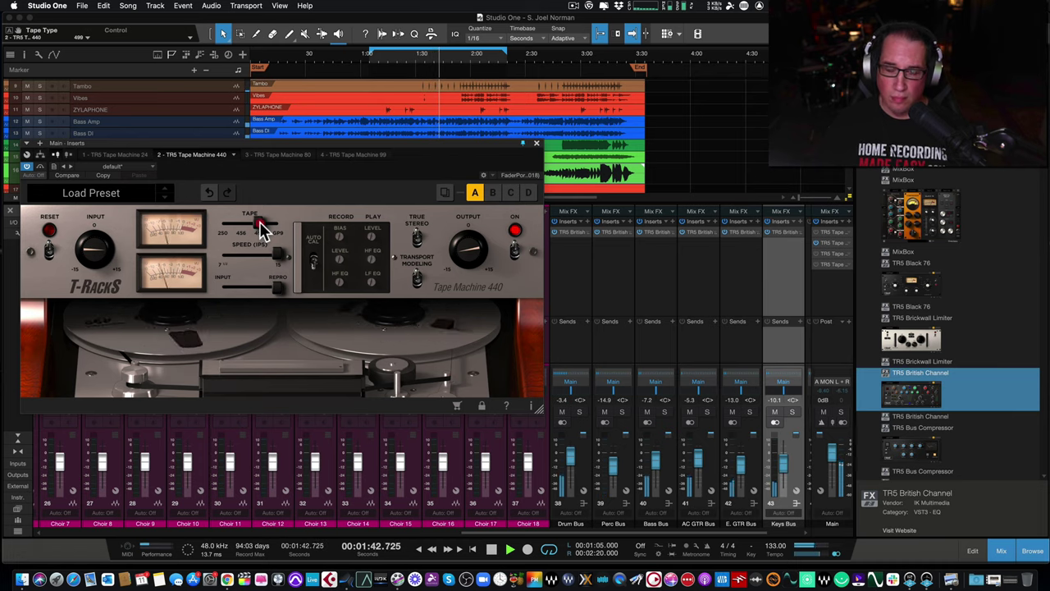
pyautogui.moveTo(261, 226); pyautogui.dragTo(278, 227)
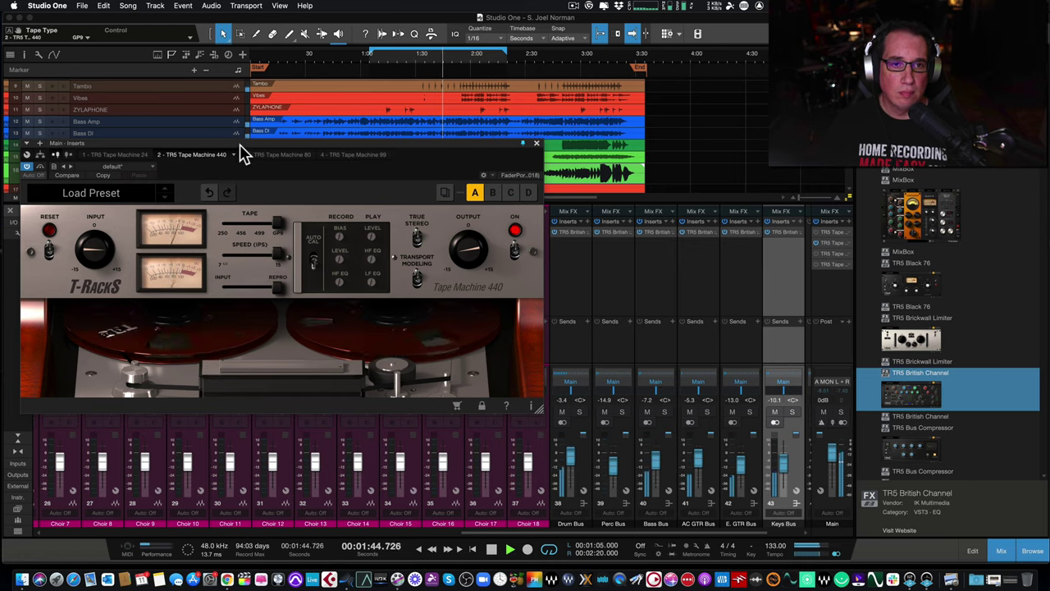
# Step: Compare Input with Repro monitoring on Tape Machine 440, finishing on Repro
pyautogui.moveTo(243, 155); pyautogui.dragTo(243, 129)
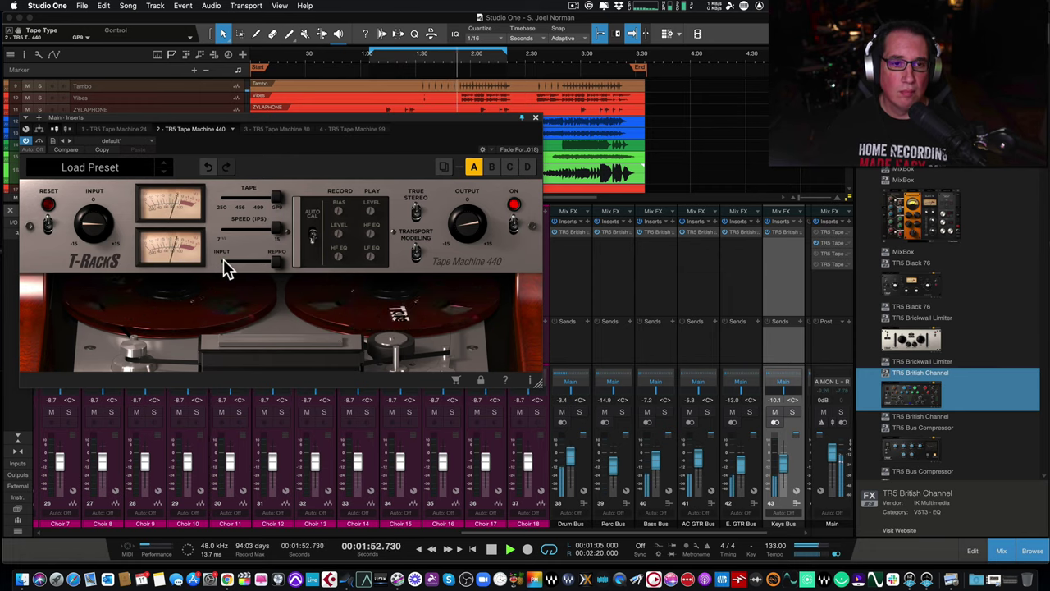
pyautogui.moveTo(273, 263); pyautogui.dragTo(190, 273)
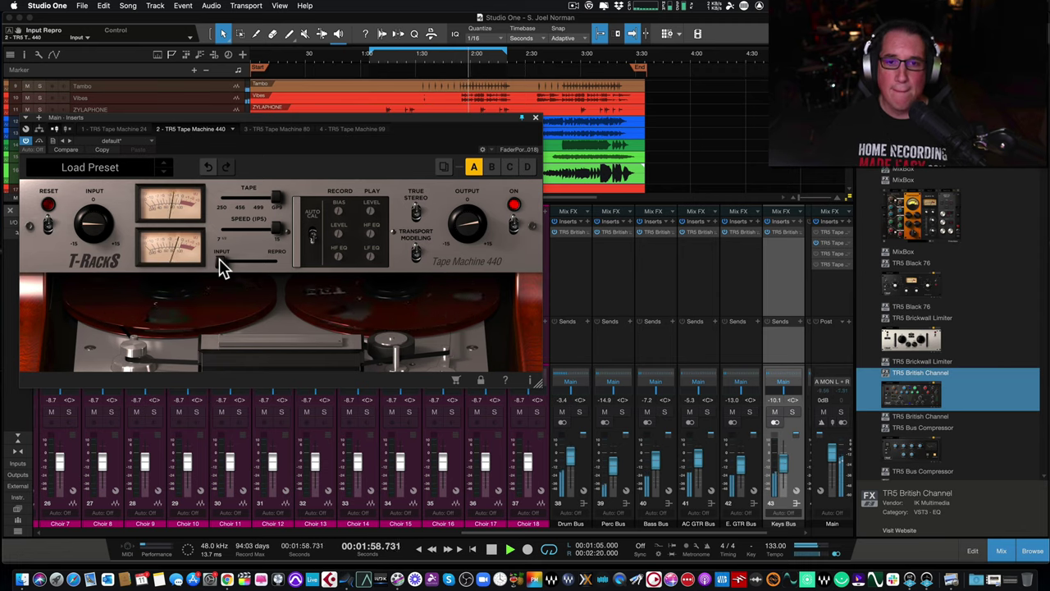
pyautogui.moveTo(219, 259); pyautogui.dragTo(277, 261)
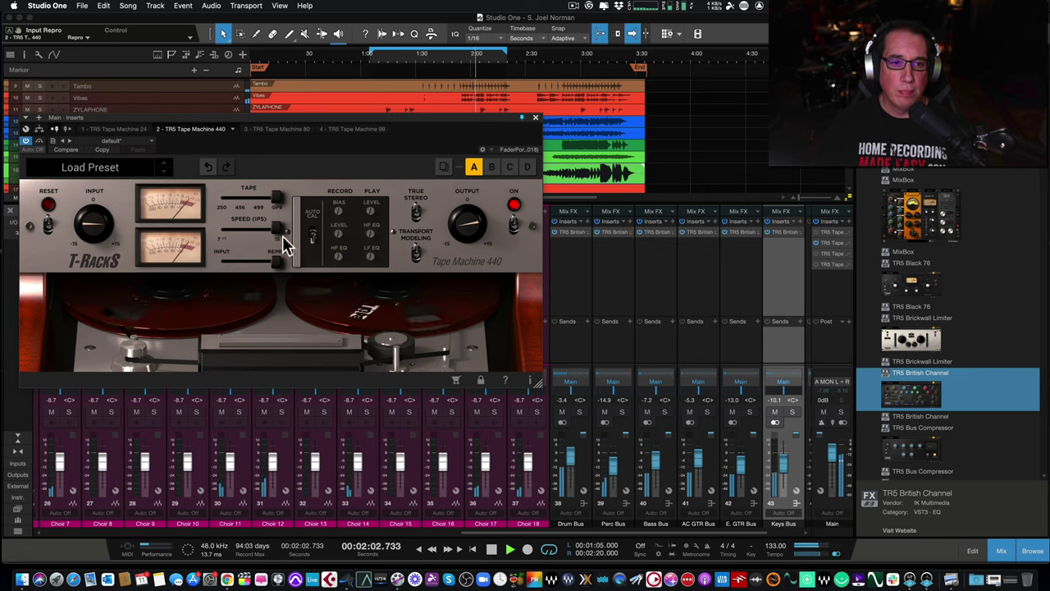
# Step: Switch True Stereo and then Transport Modeling off and back on in Tape Machine 440 to hear their effect
pyautogui.click(417, 218)
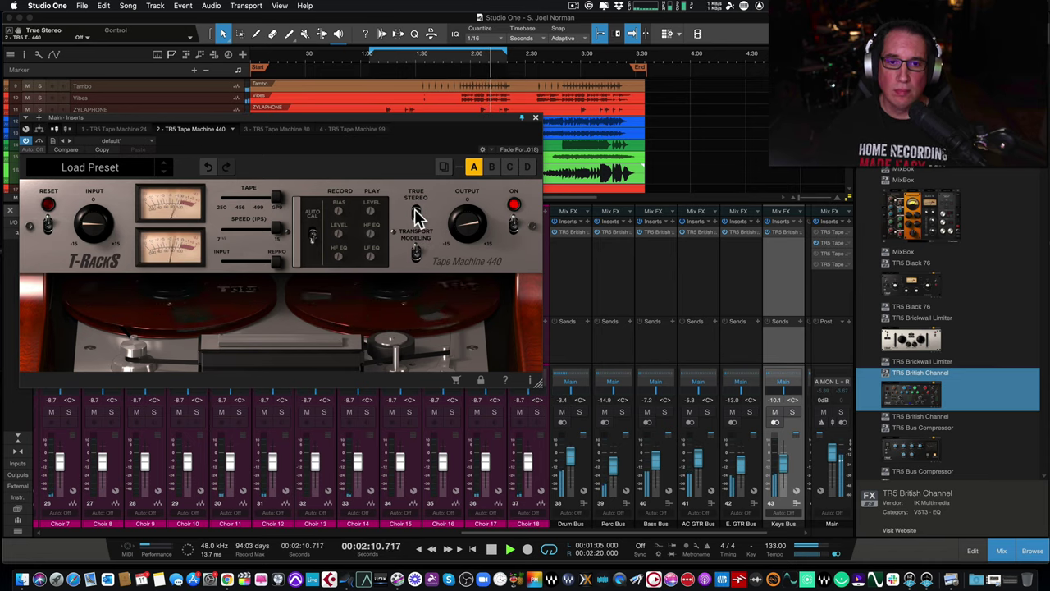
pyautogui.click(417, 218)
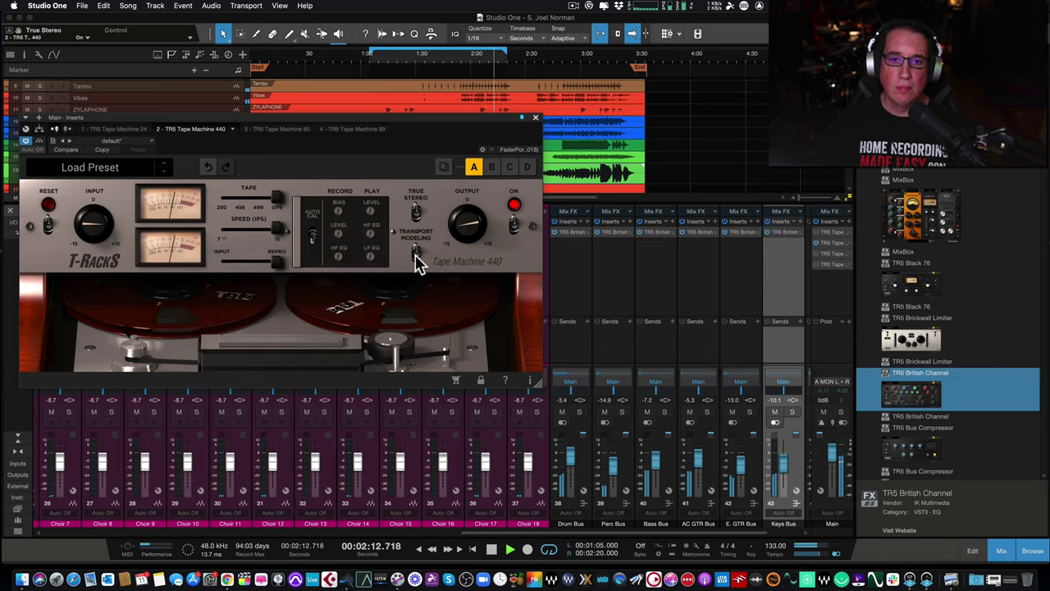
pyautogui.click(415, 254)
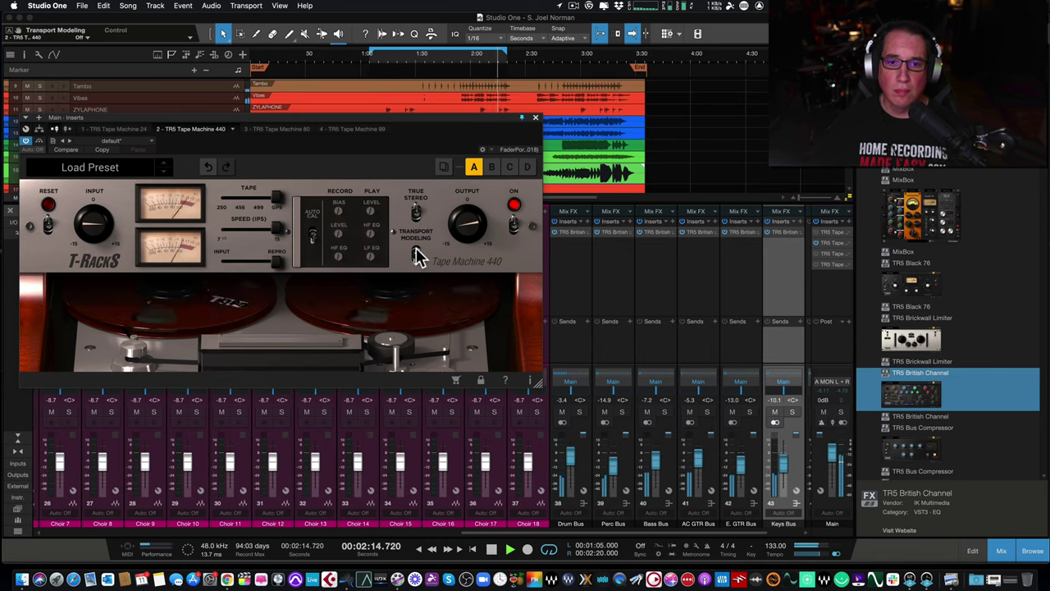
pyautogui.click(414, 254)
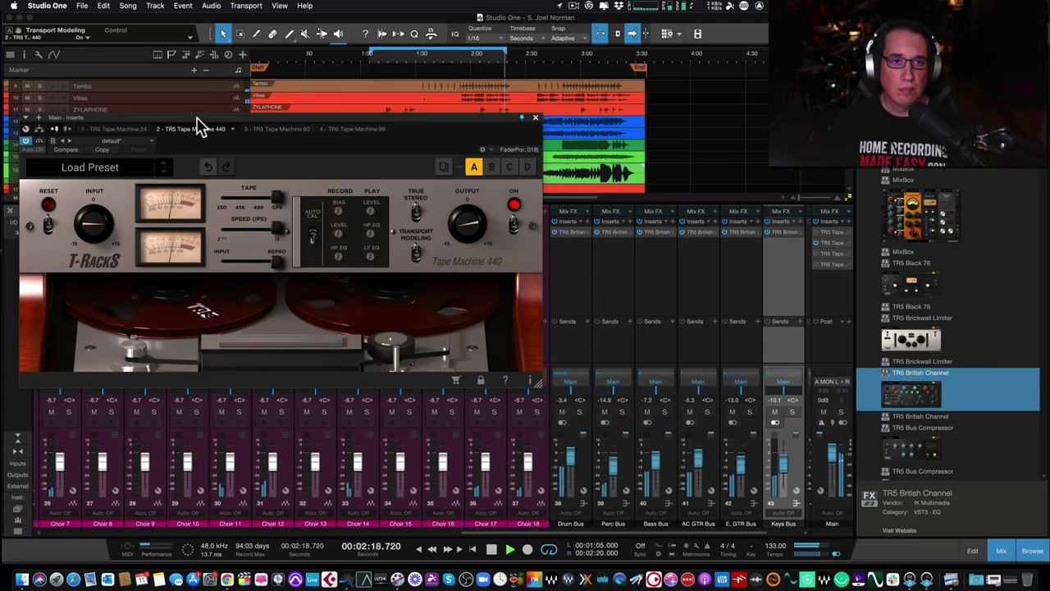
# Step: Open Tape Machine 24 from the Main bus inserts and arrange its window directly below the Tape Machine 440 window
pyautogui.moveTo(196, 123); pyautogui.dragTo(196, 110)
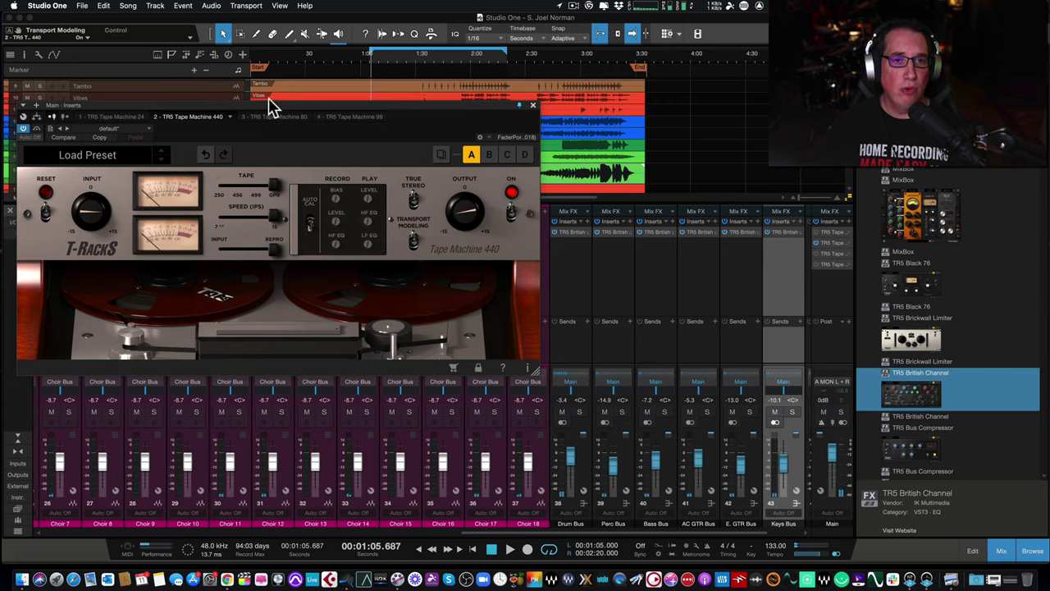
pyautogui.moveTo(263, 106); pyautogui.dragTo(253, 28)
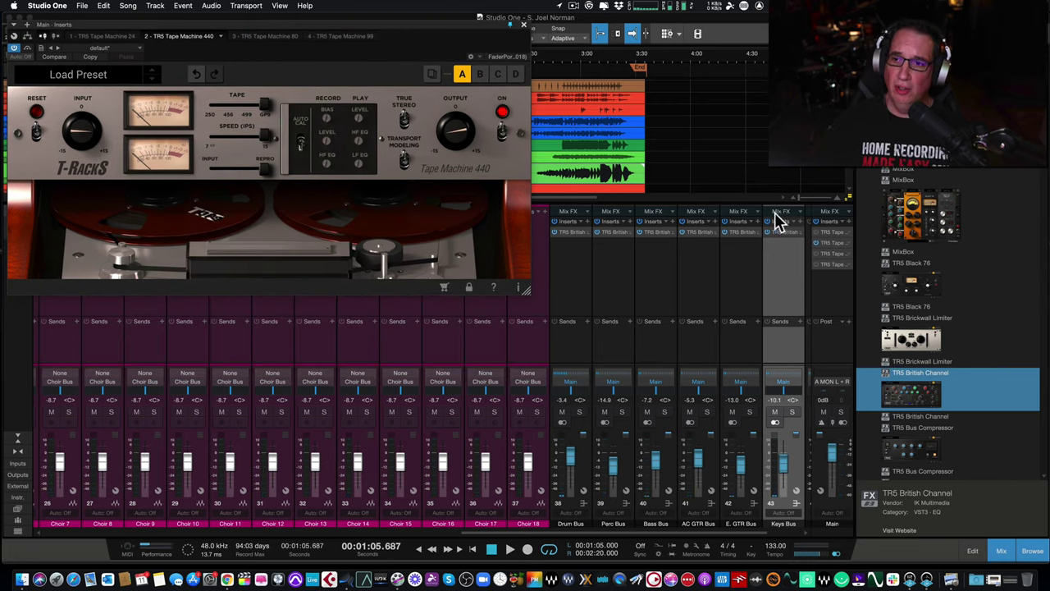
pyautogui.click(829, 233)
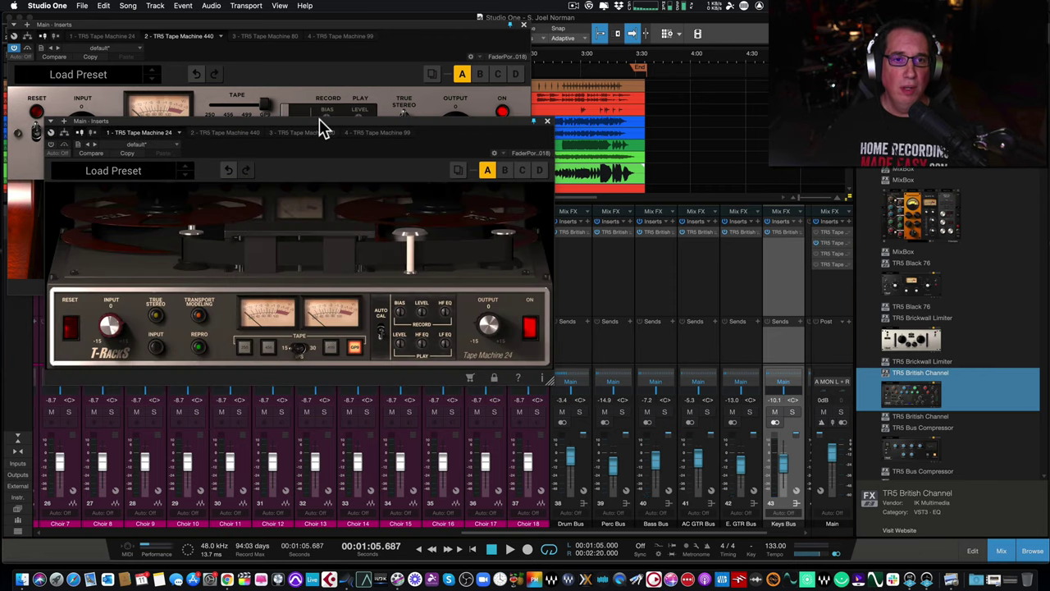
pyautogui.moveTo(324, 129); pyautogui.dragTo(287, 308)
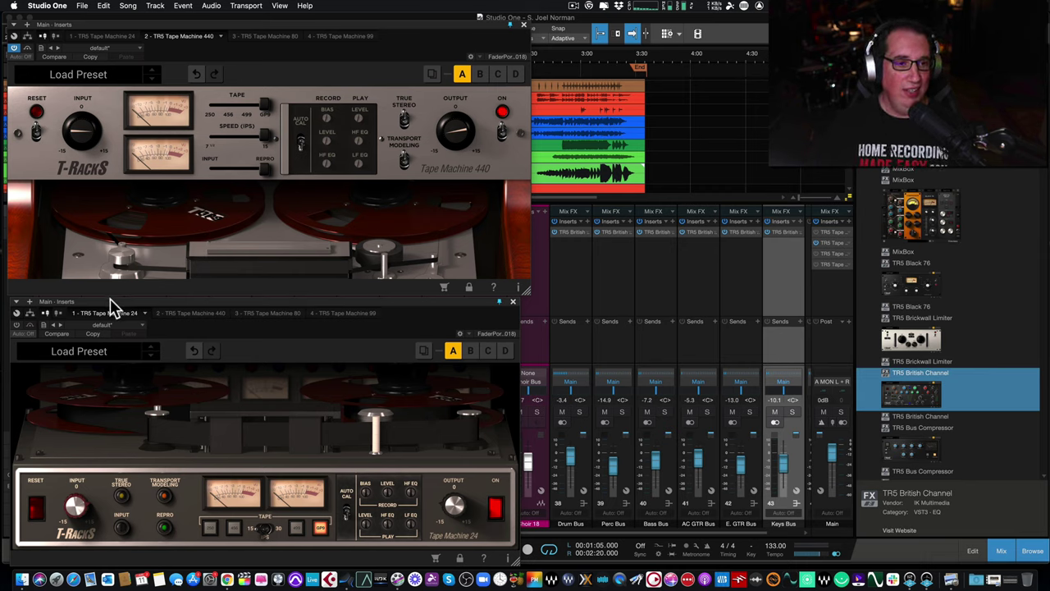
# Step: Activate Tape Machine 24 and alternate the bypasses of both machines to compare them, leaving Tape Machine 24 active and Tape Machine 440 bypassed
pyautogui.click(113, 308)
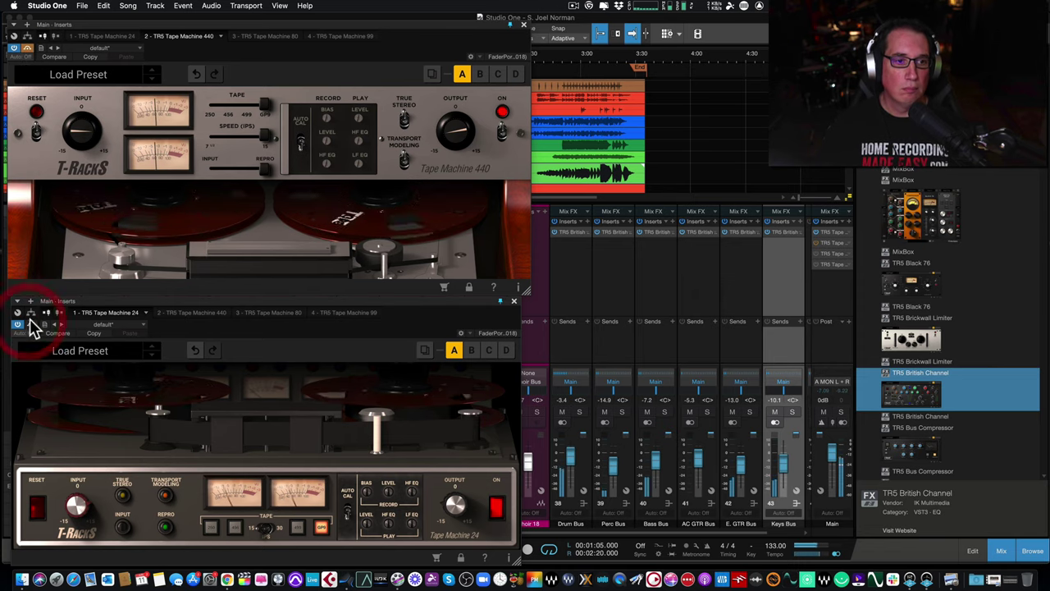
pyautogui.moveTo(105, 305); pyautogui.dragTo(105, 308)
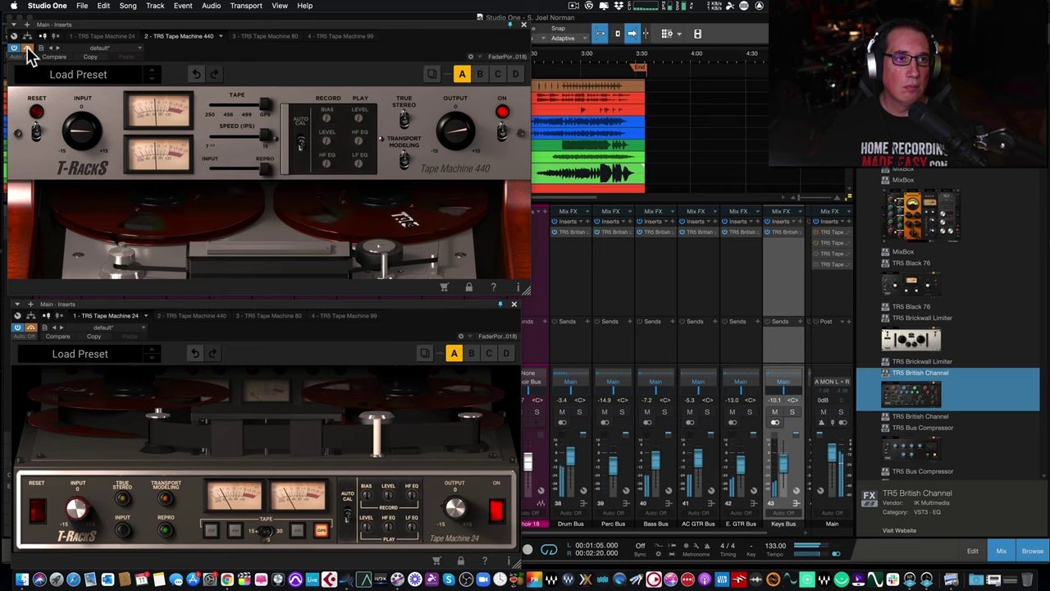
pyautogui.moveTo(163, 24); pyautogui.dragTo(161, 21)
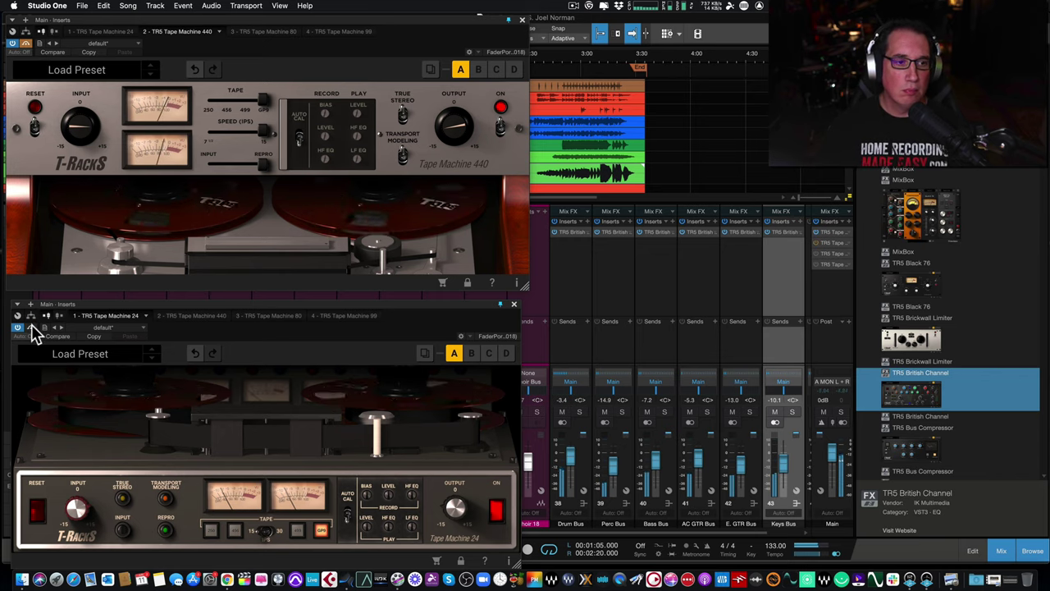
pyautogui.moveTo(89, 305); pyautogui.dragTo(92, 299)
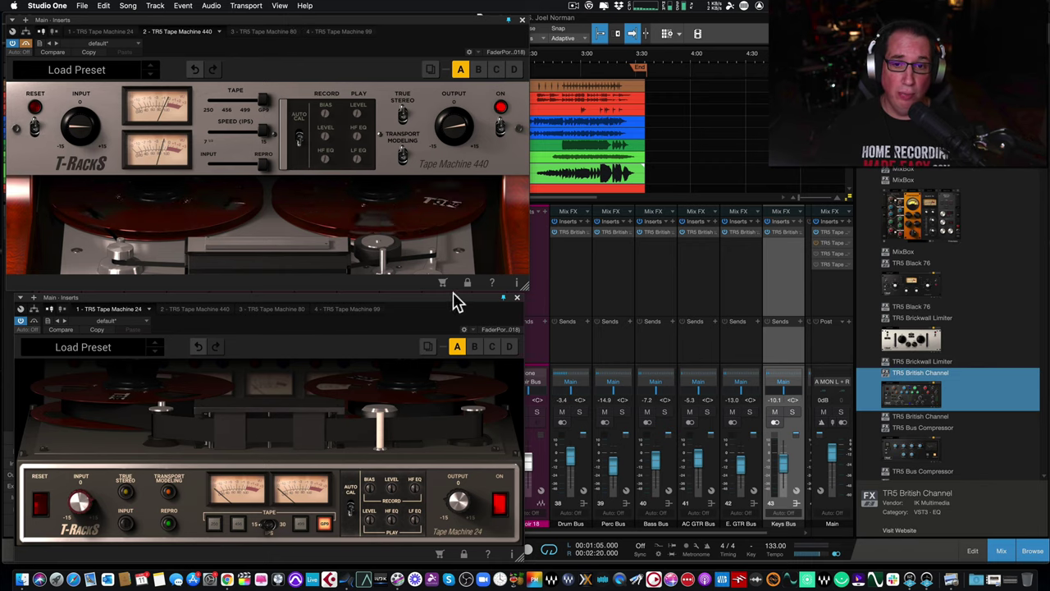
# Step: Close the Tape Machine 24 window, then enlarge the Tape Machine 440 window and reposition it so it is fully visible
pyautogui.click(517, 297)
pyautogui.moveTo(526, 292); pyautogui.dragTo(650, 365)
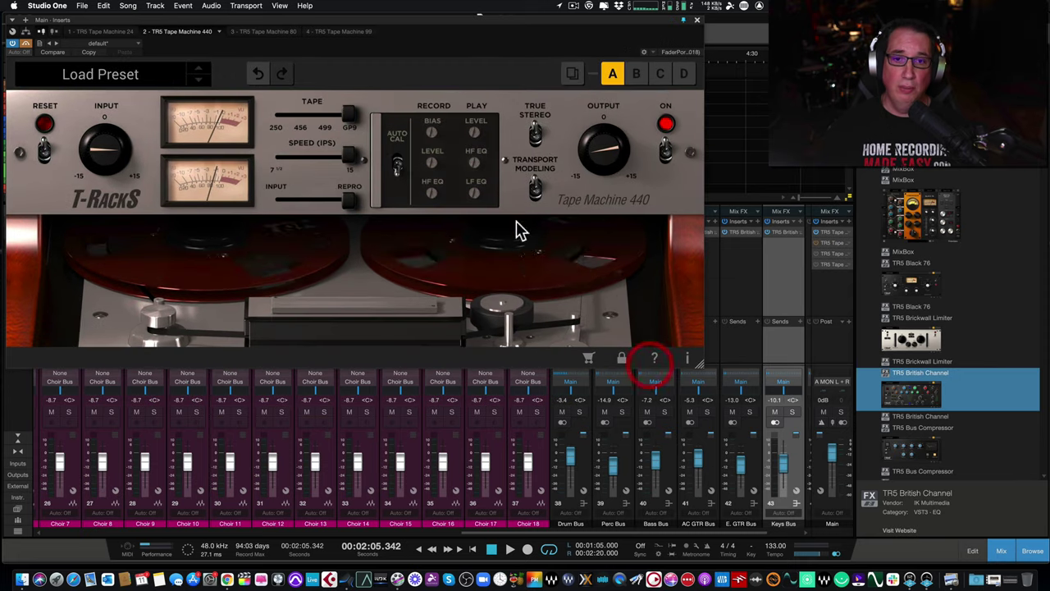
pyautogui.moveTo(343, 29); pyautogui.dragTo(359, 73)
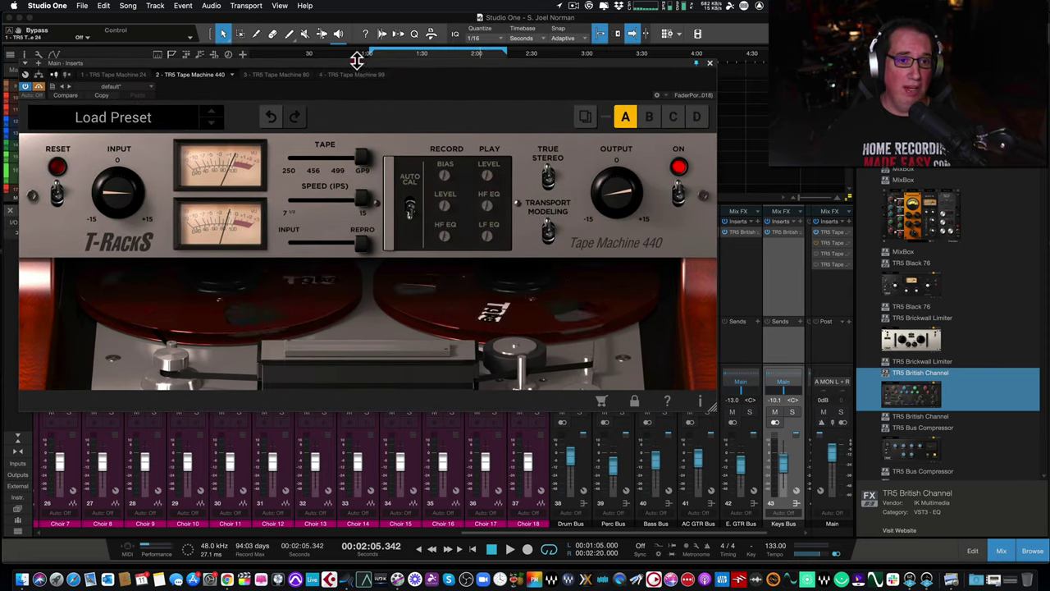
pyautogui.moveTo(712, 407); pyautogui.dragTo(656, 377)
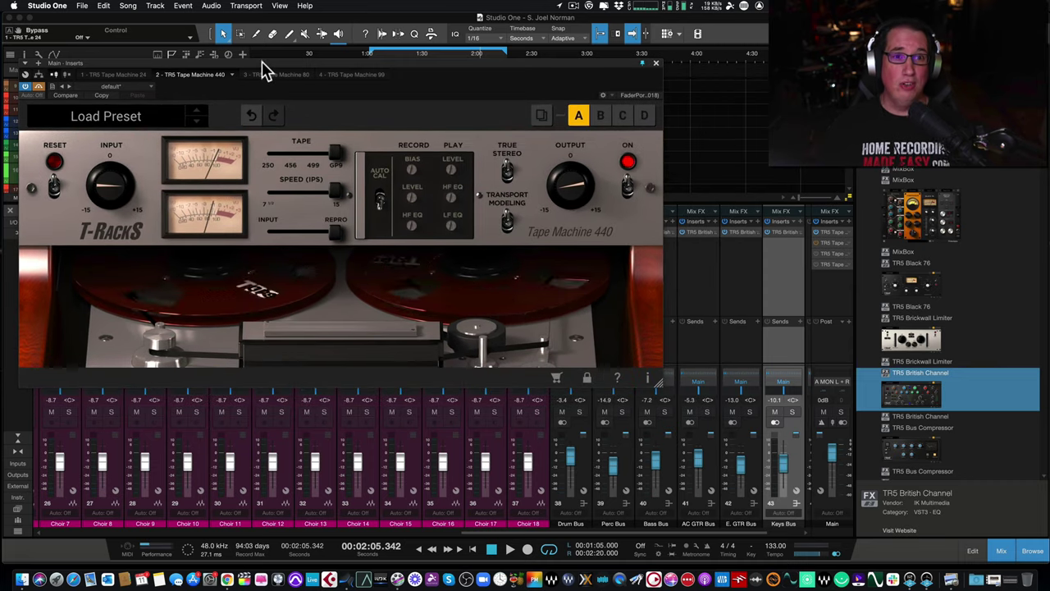
pyautogui.moveTo(264, 68); pyautogui.dragTo(253, 48)
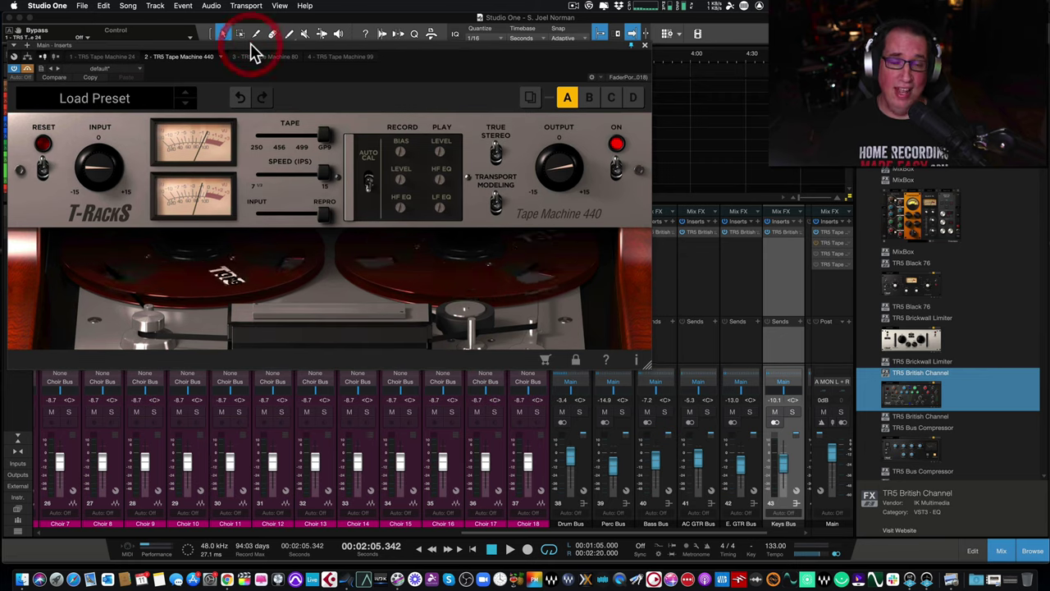